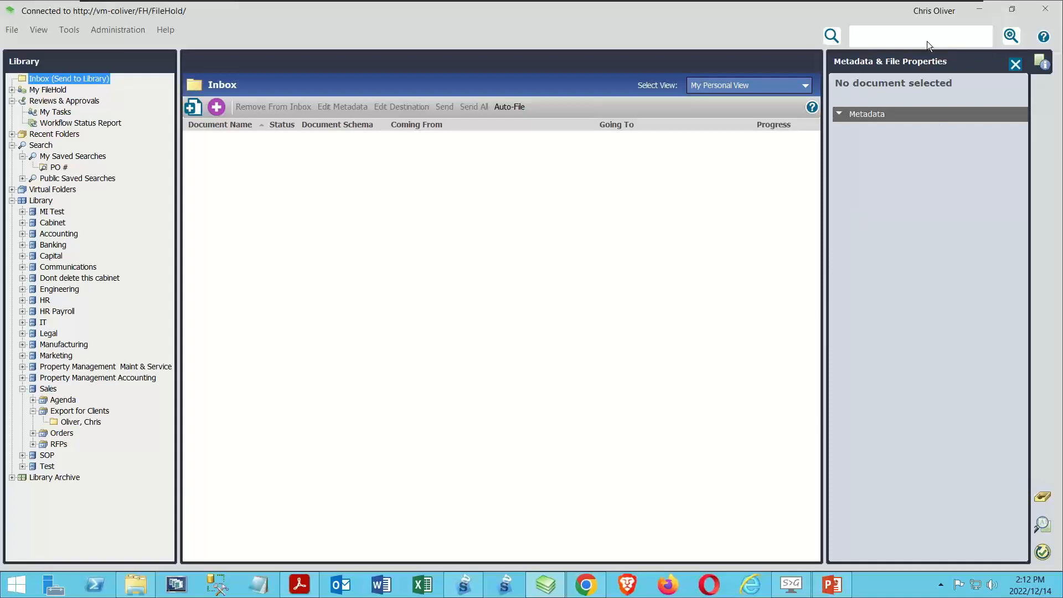
# Step: Open the web administration panel and review the FileHold viewer level assigned to each account in the user management list
pyautogui.click(118, 29)
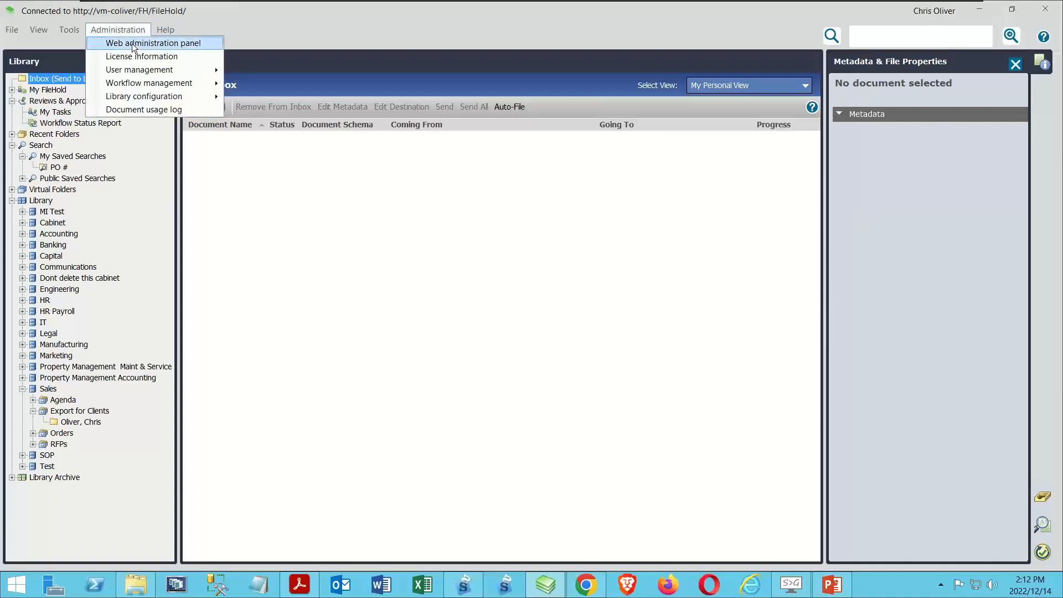
pyautogui.click(133, 42)
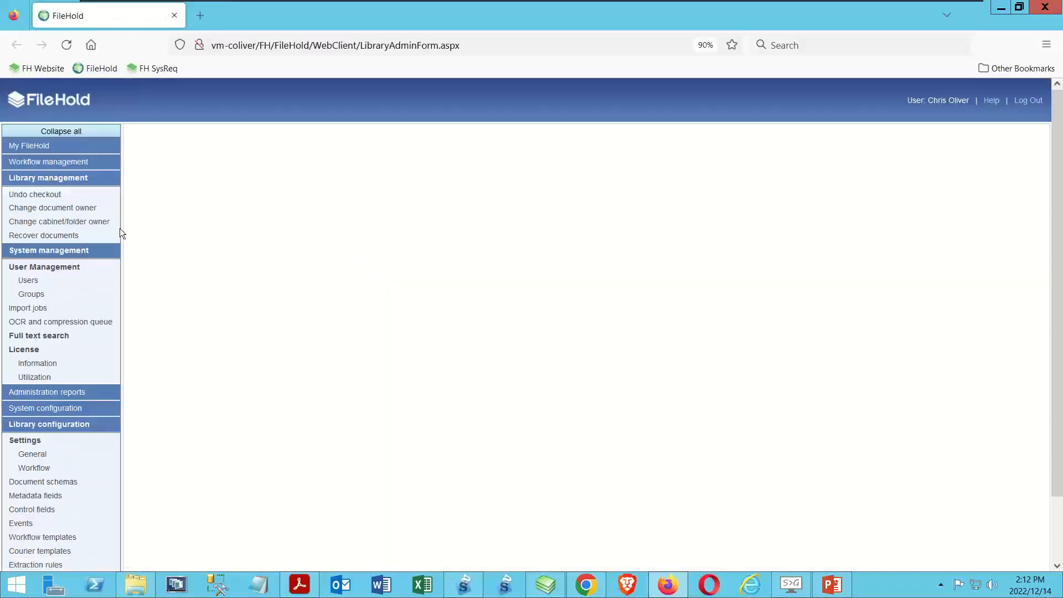
pyautogui.click(44, 281)
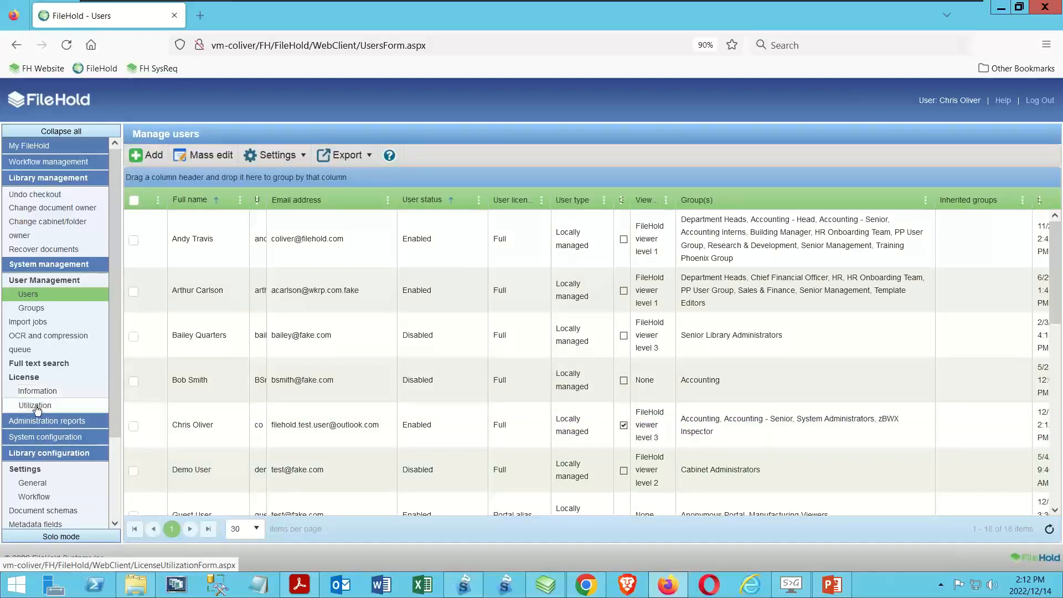
pyautogui.click(196, 436)
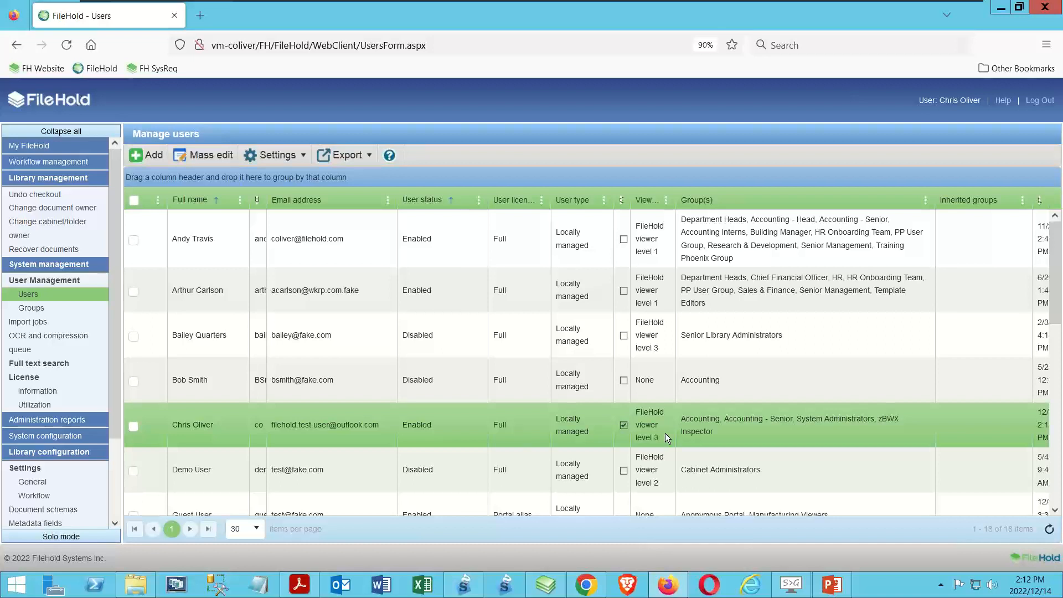
pyautogui.click(507, 479)
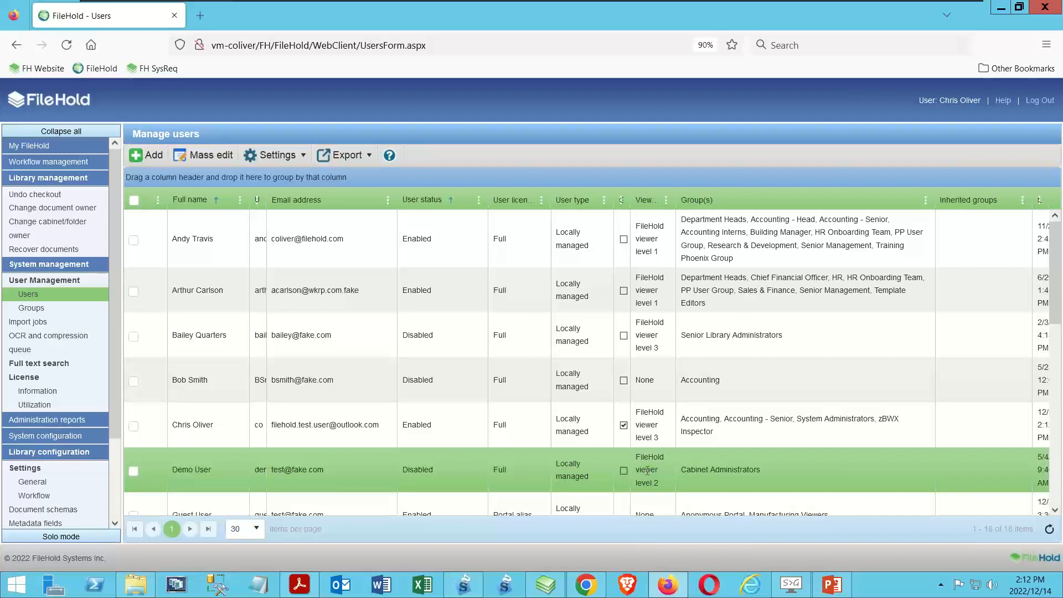
pyautogui.click(640, 304)
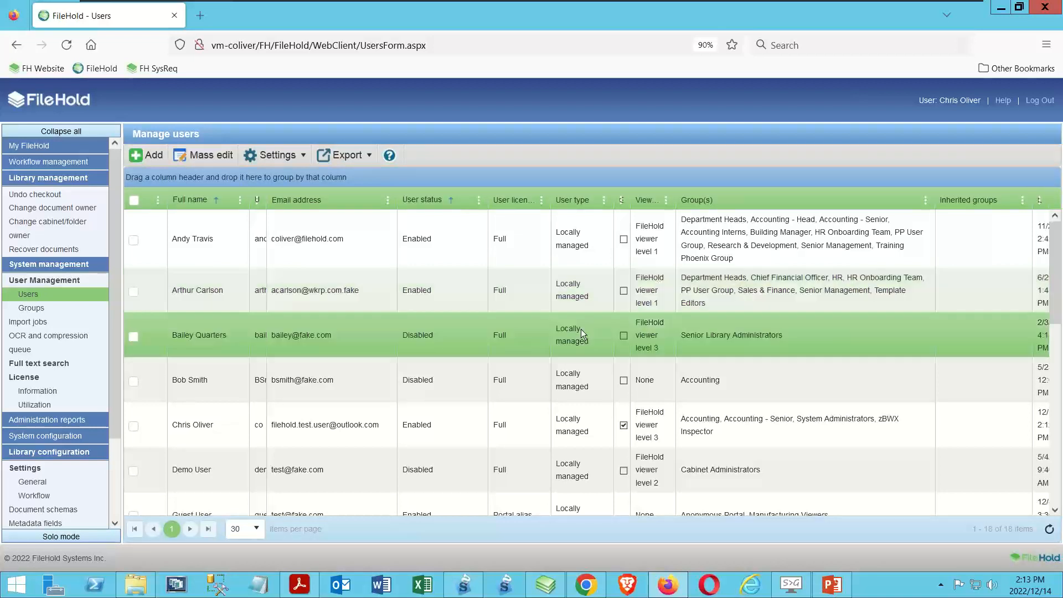
# Step: Switch back to the FileHold desktop client and open the personal saved search "PO #" with its advanced search criteria
pyautogui.click(535, 591)
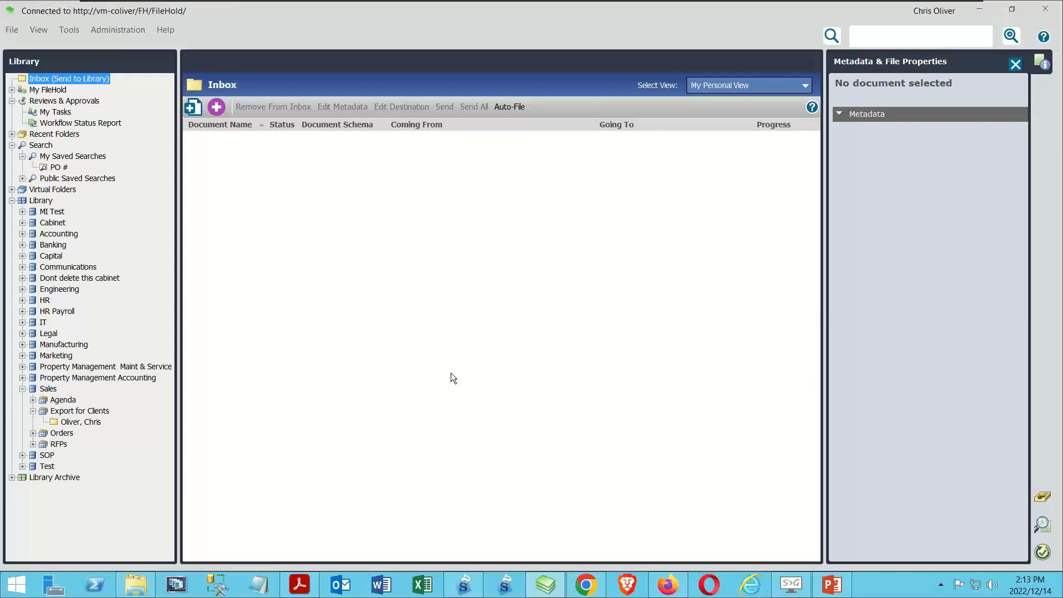
pyautogui.click(41, 146)
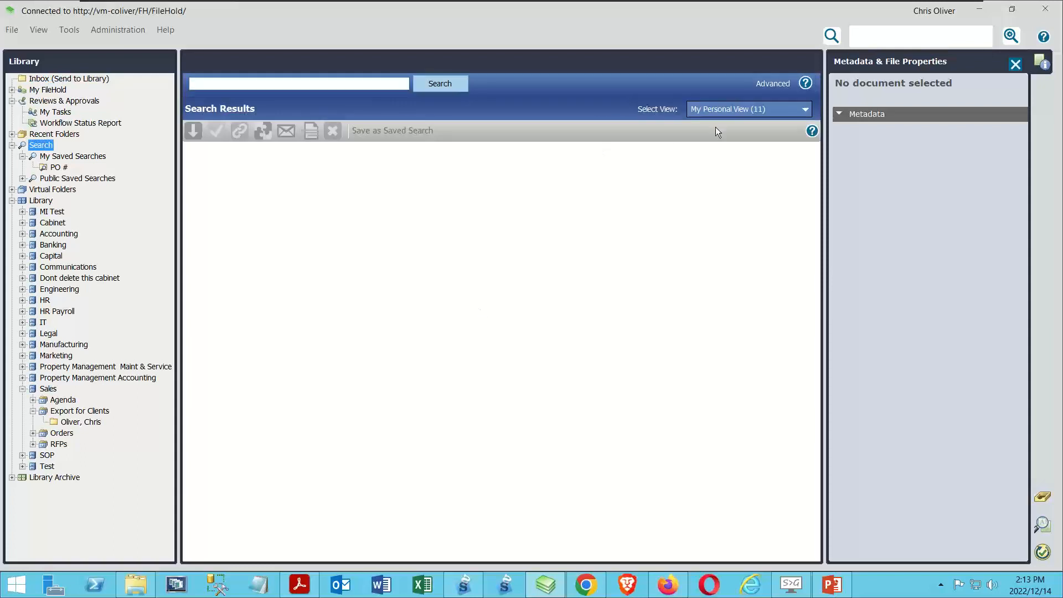
pyautogui.click(773, 83)
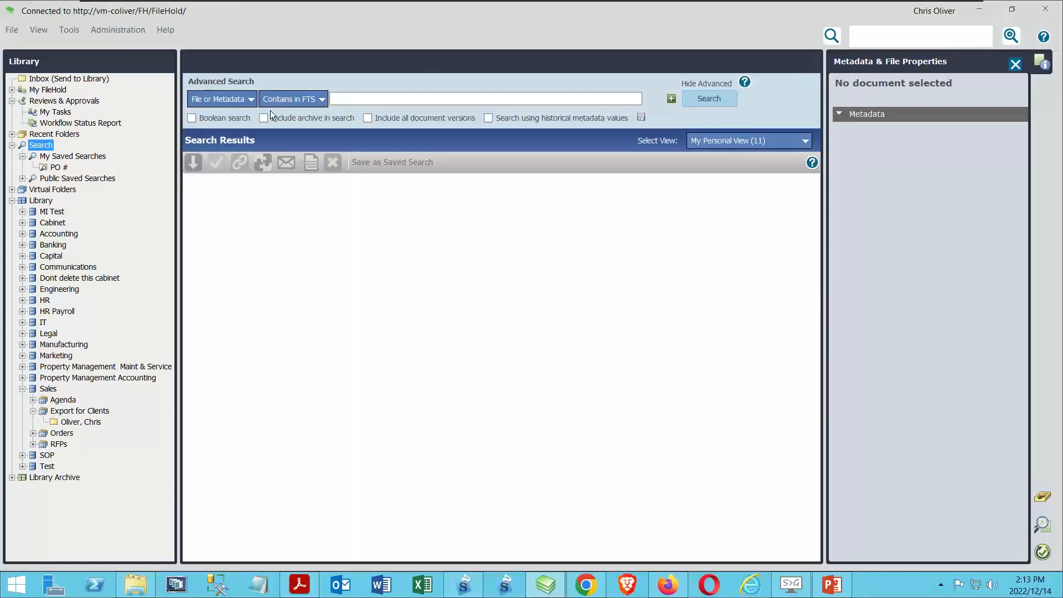
pyautogui.click(58, 167)
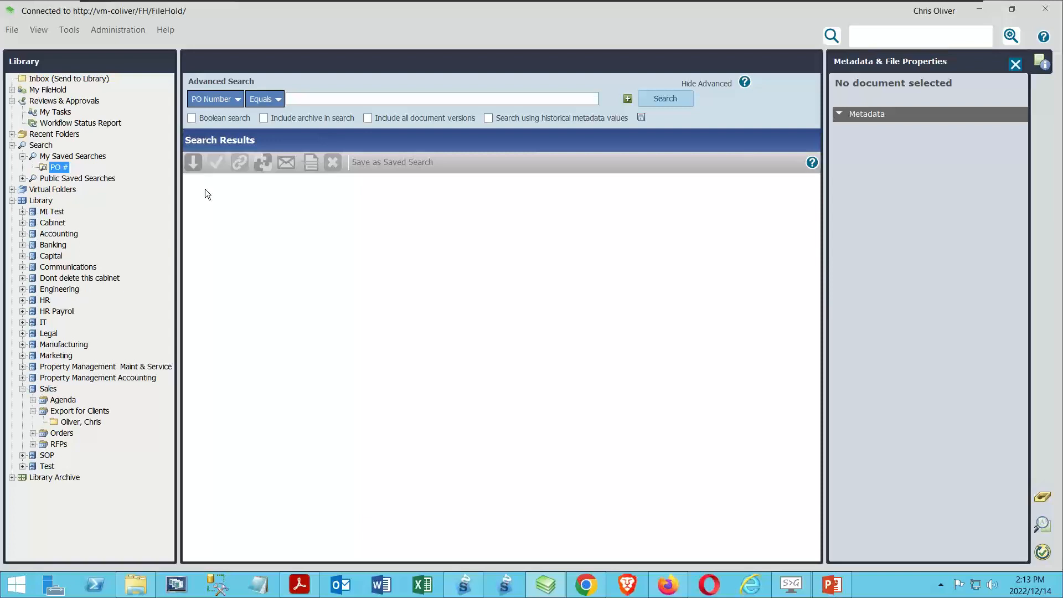
# Step: Browse the common metadata fields and set the search criterion to the PO Number field of the Bill of Lading schema
pyautogui.click(230, 101)
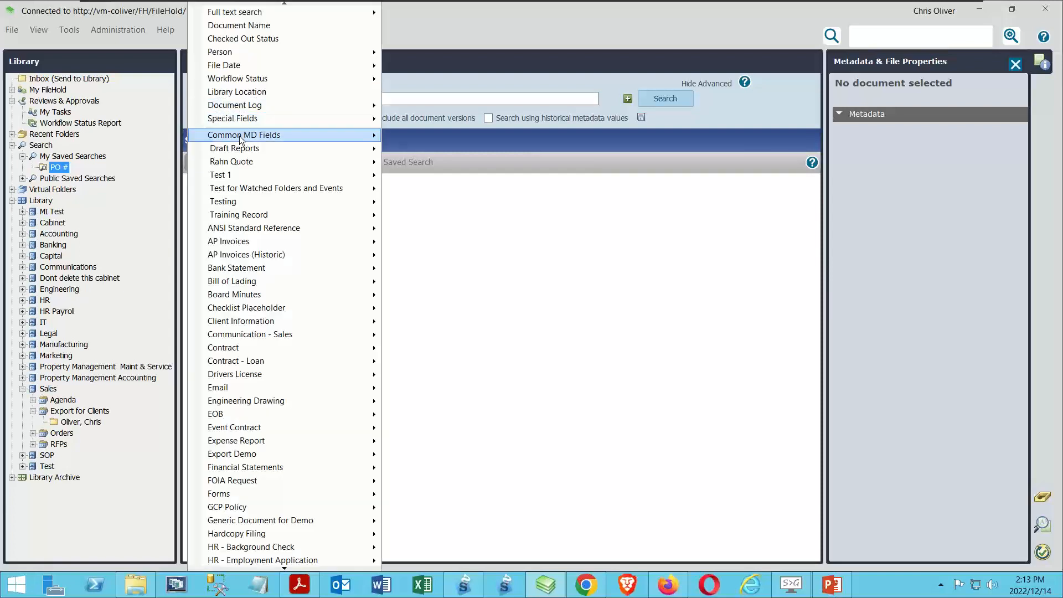
pyautogui.moveTo(239, 135)
pyautogui.scroll(-4, 477, 282)
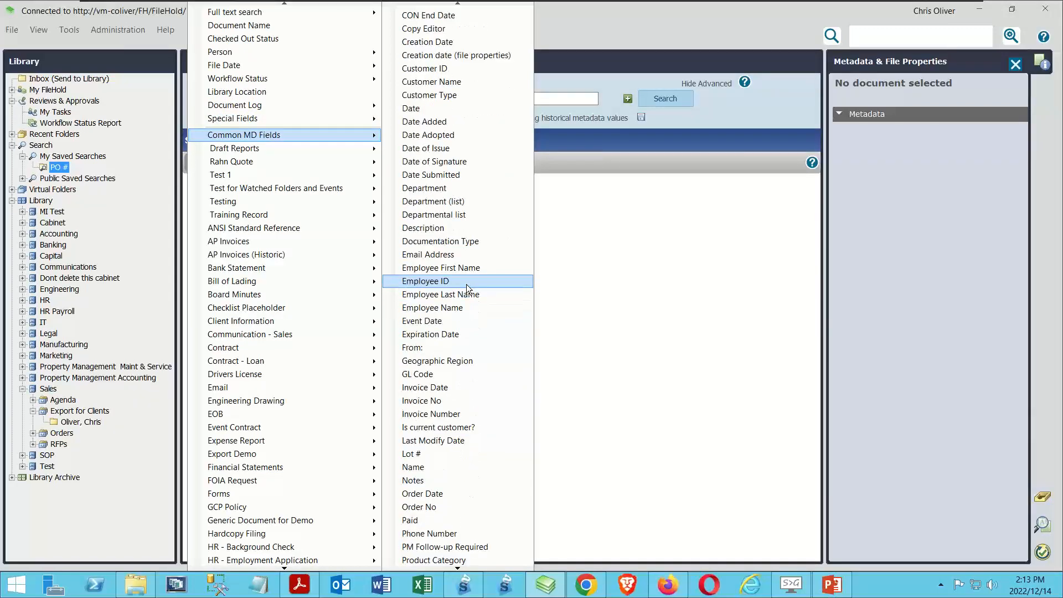
pyautogui.scroll(-2, 423, 536)
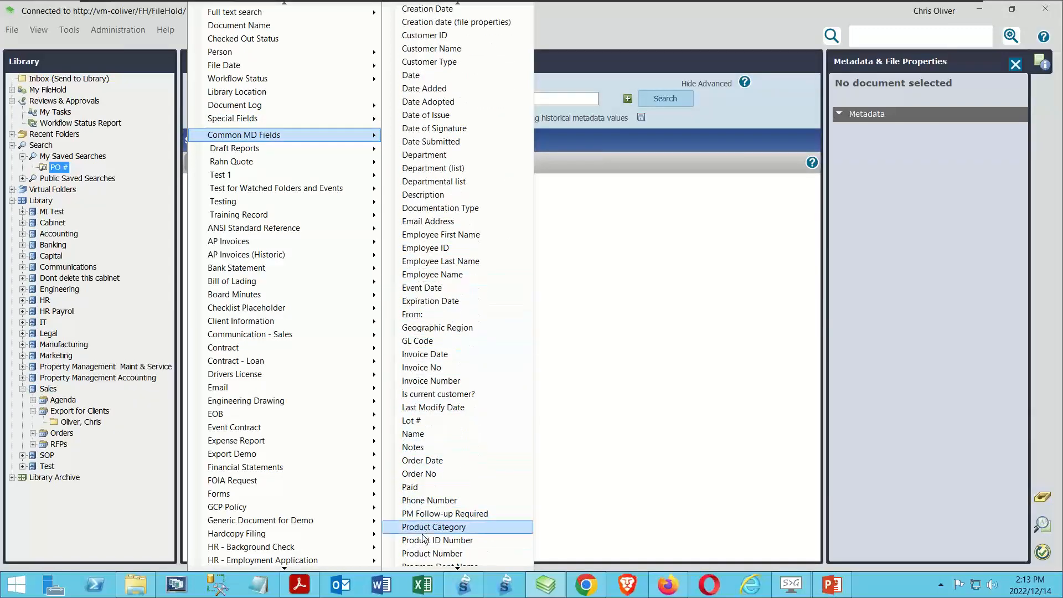
pyautogui.scroll(-3, 425, 540)
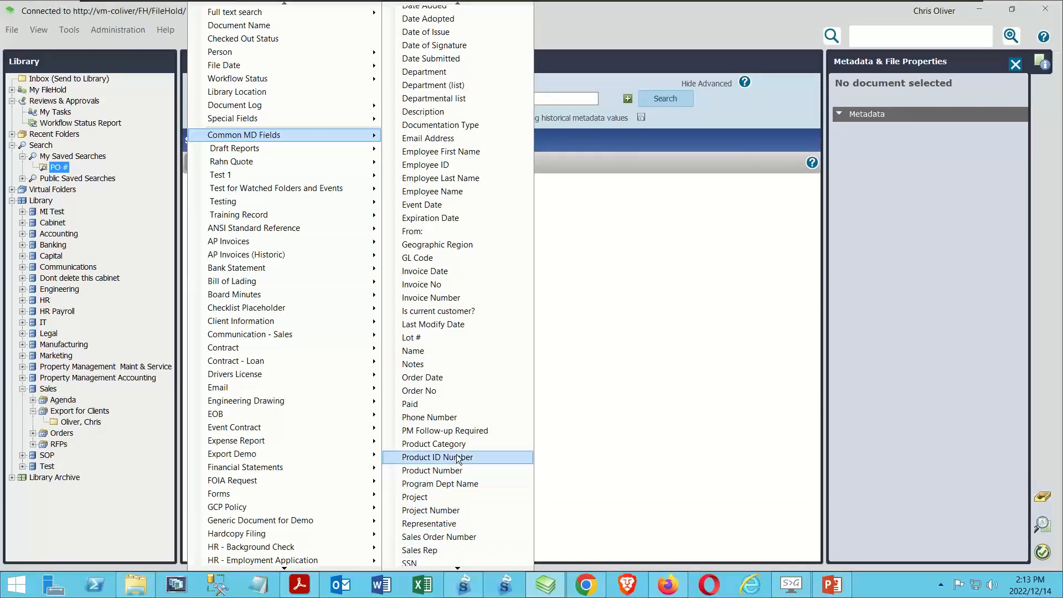
pyautogui.scroll(8, 455, 297)
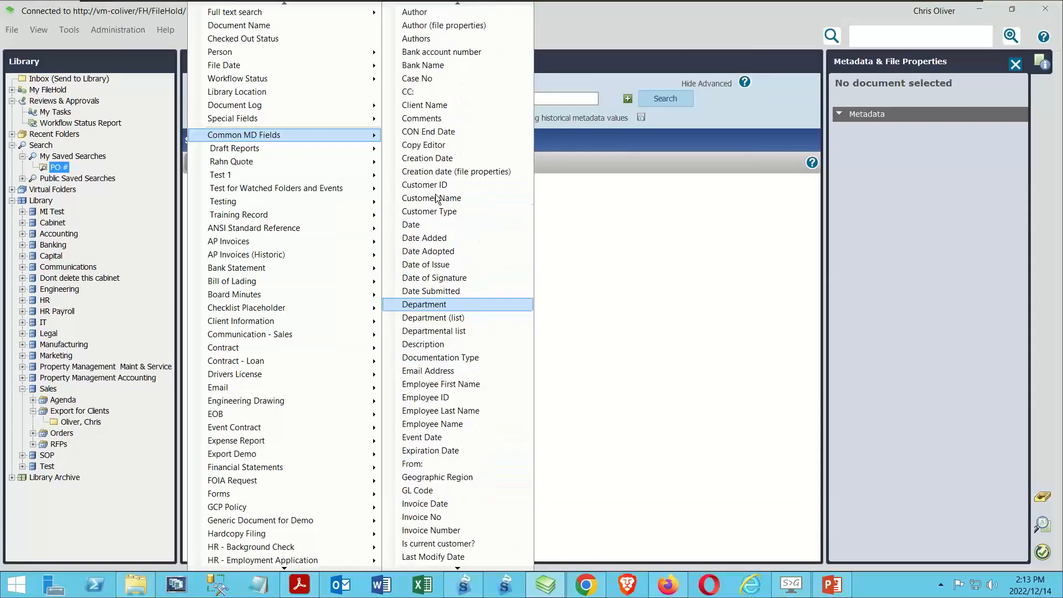
pyautogui.scroll(3, 437, 198)
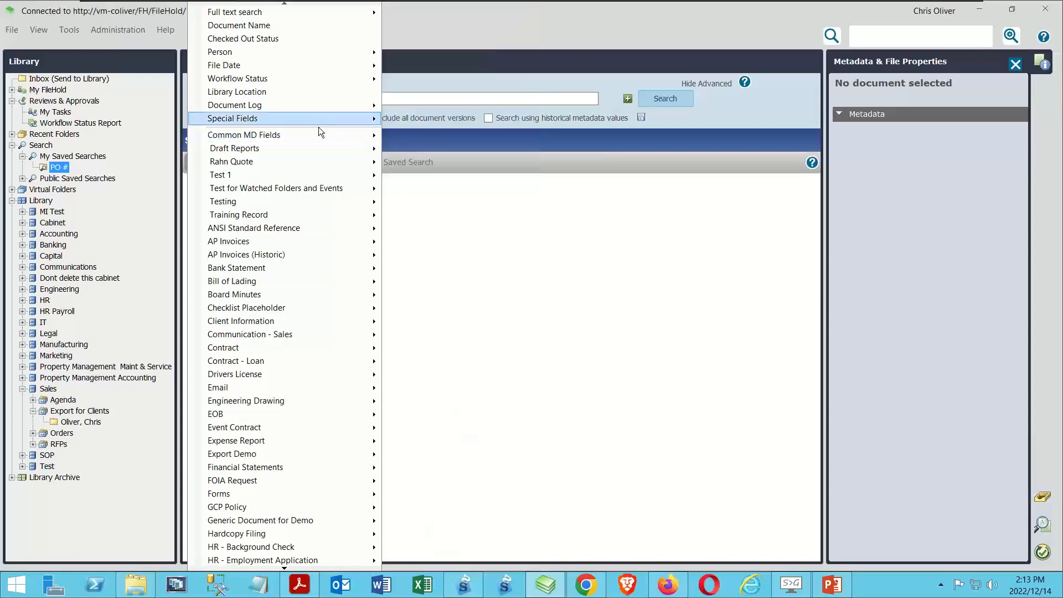
pyautogui.moveTo(307, 136)
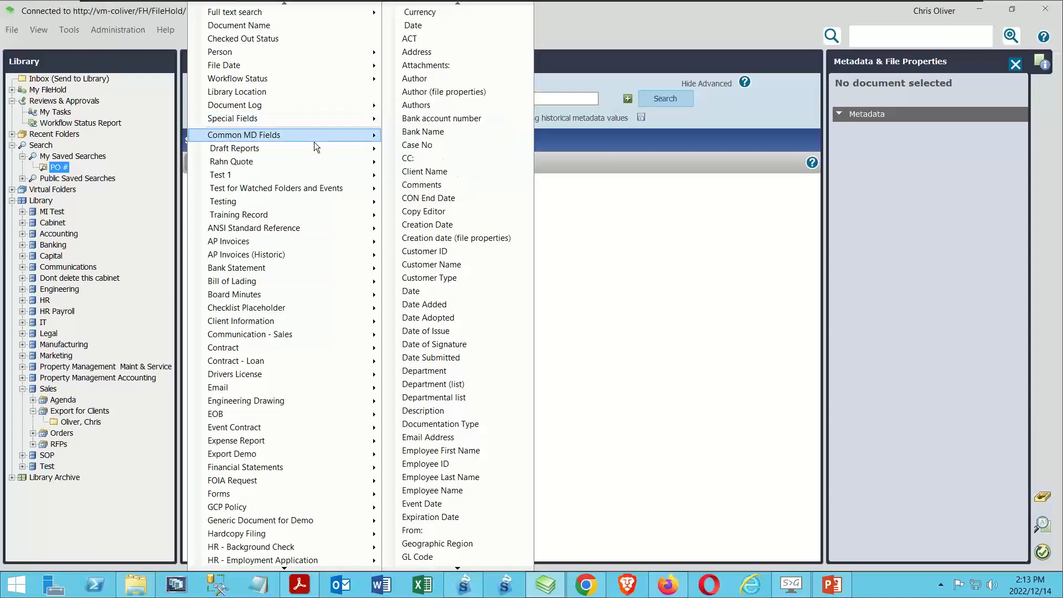
pyautogui.moveTo(325, 282)
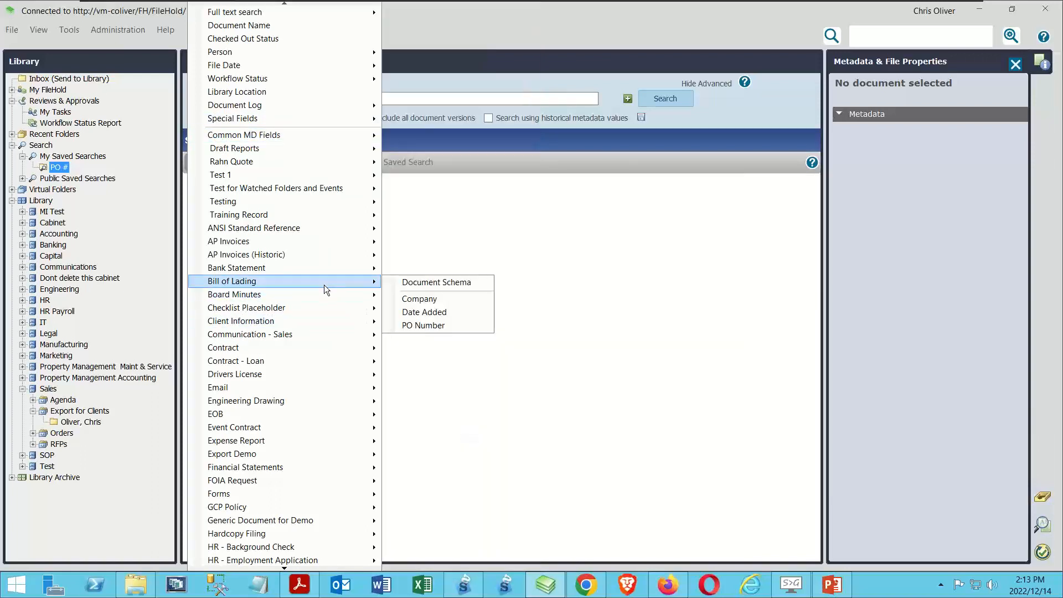
pyautogui.click(418, 326)
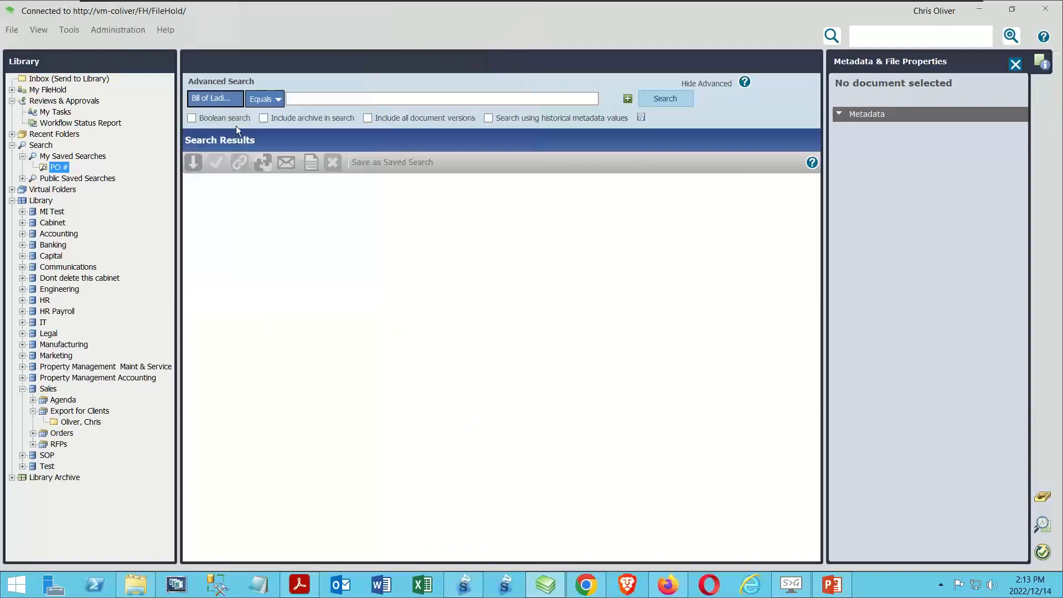
# Step: Set the criterion to PO Number from the Common MD Fields and search all schemas for the purchase order number
pyautogui.click(226, 99)
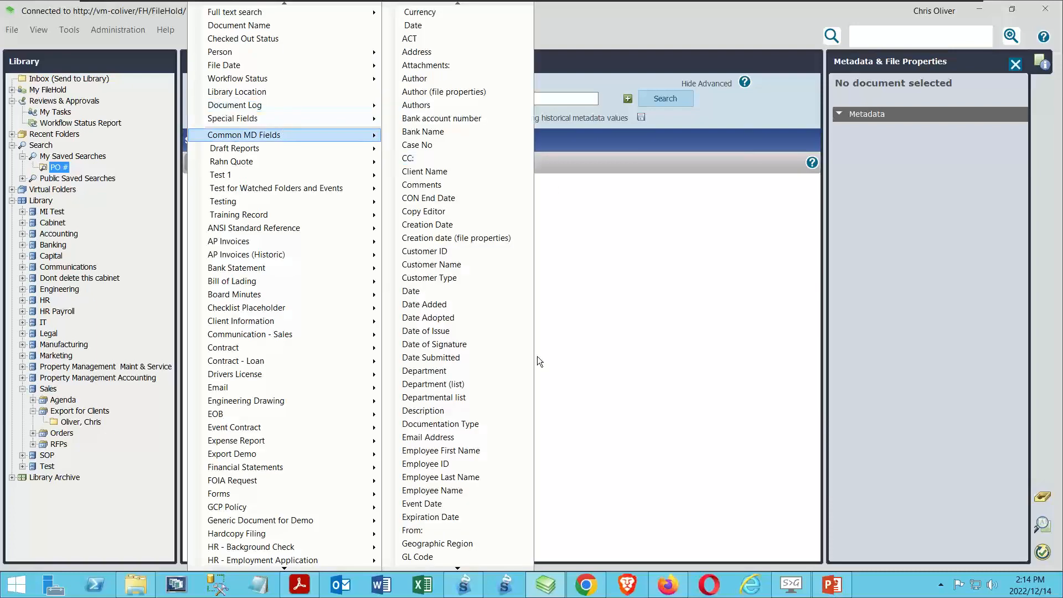
pyautogui.scroll(-1, 441, 424)
pyautogui.scroll(-10, 441, 420)
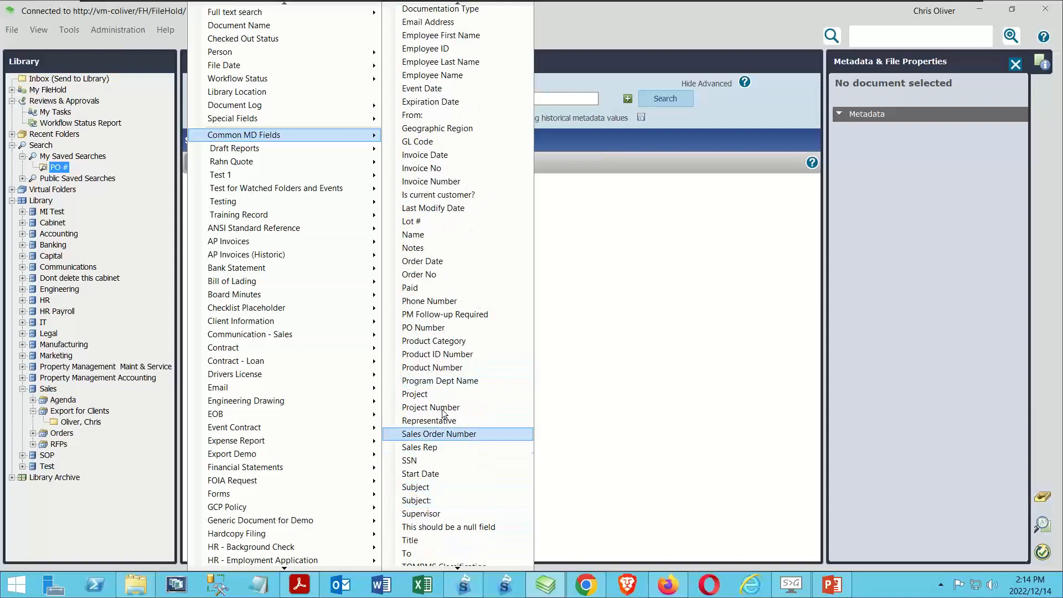
pyautogui.click(438, 328)
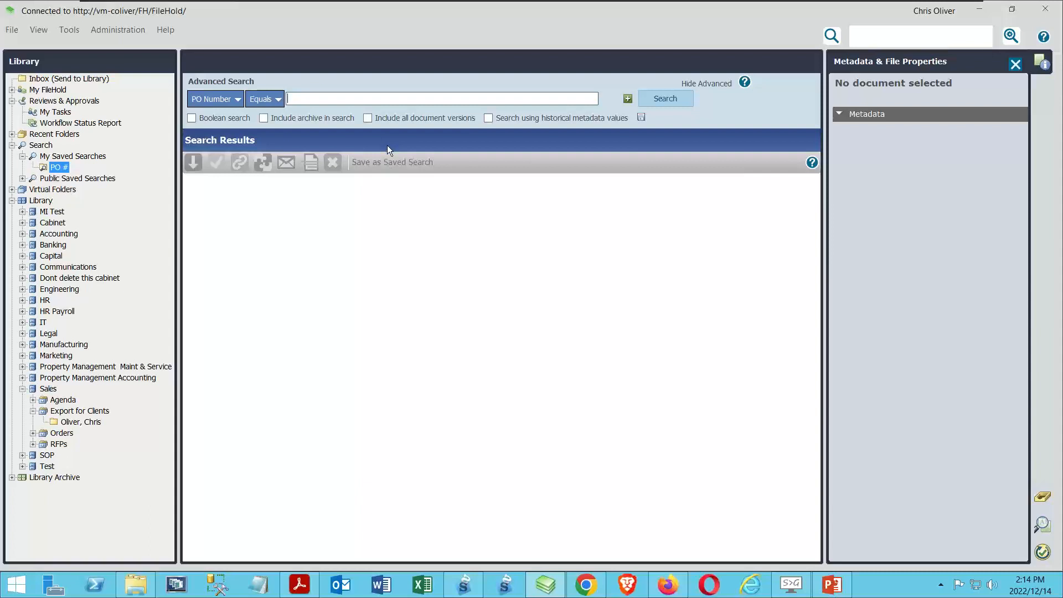
pyautogui.write('123456')
pyautogui.press('Return')
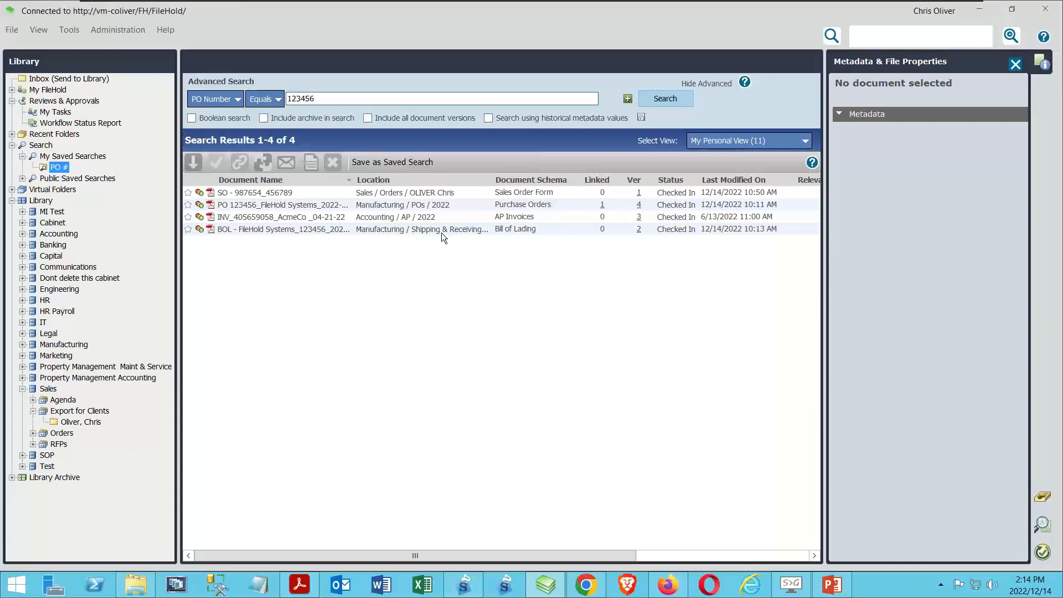
# Step: Review the metadata and version properties of the sales order and purchase order found, and clear the selection
pyautogui.click(247, 197)
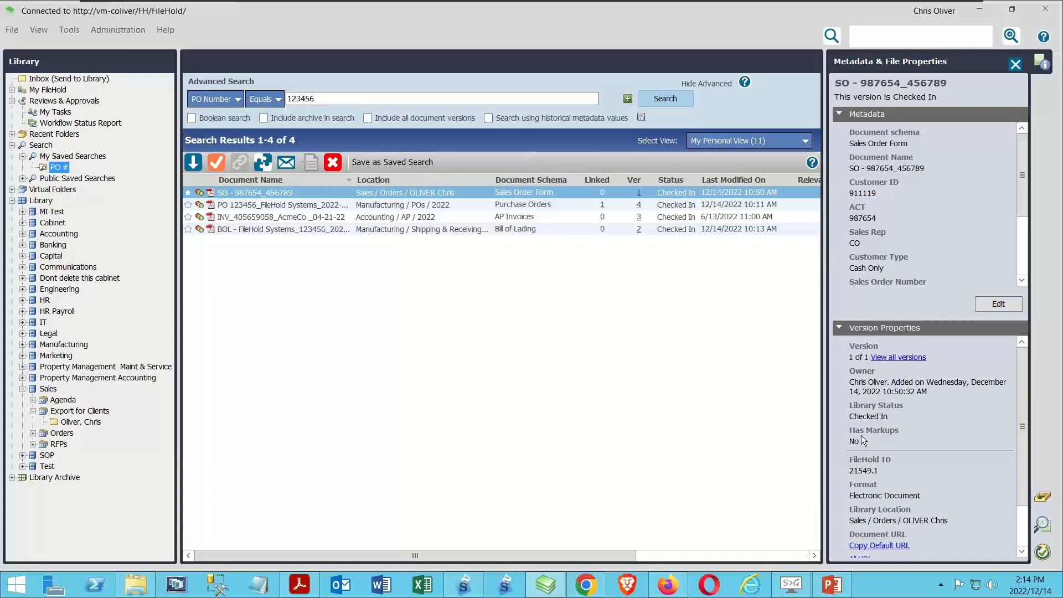
pyautogui.click(244, 206)
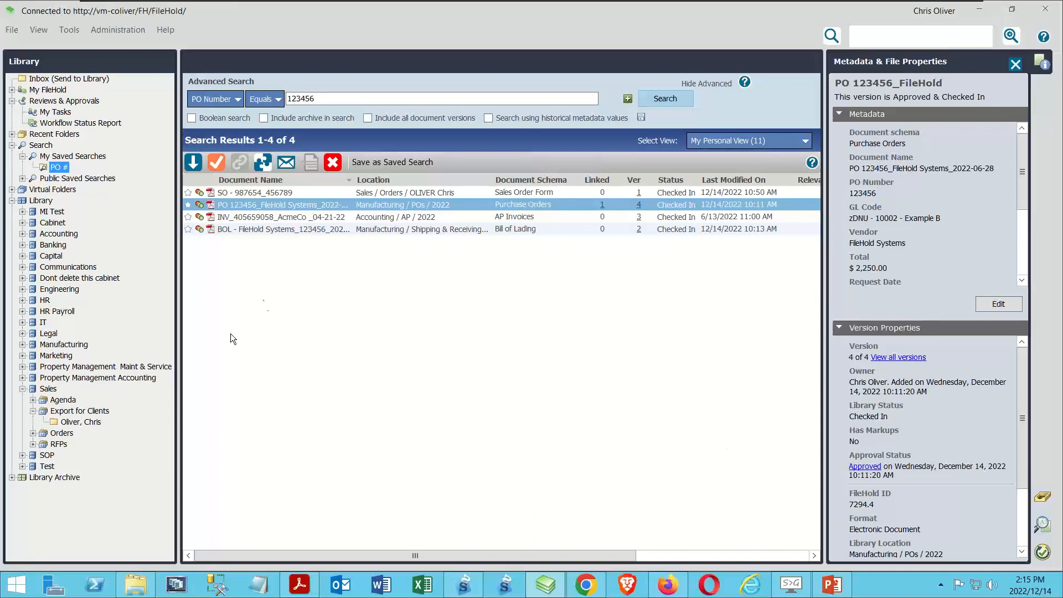
pyautogui.click(258, 303)
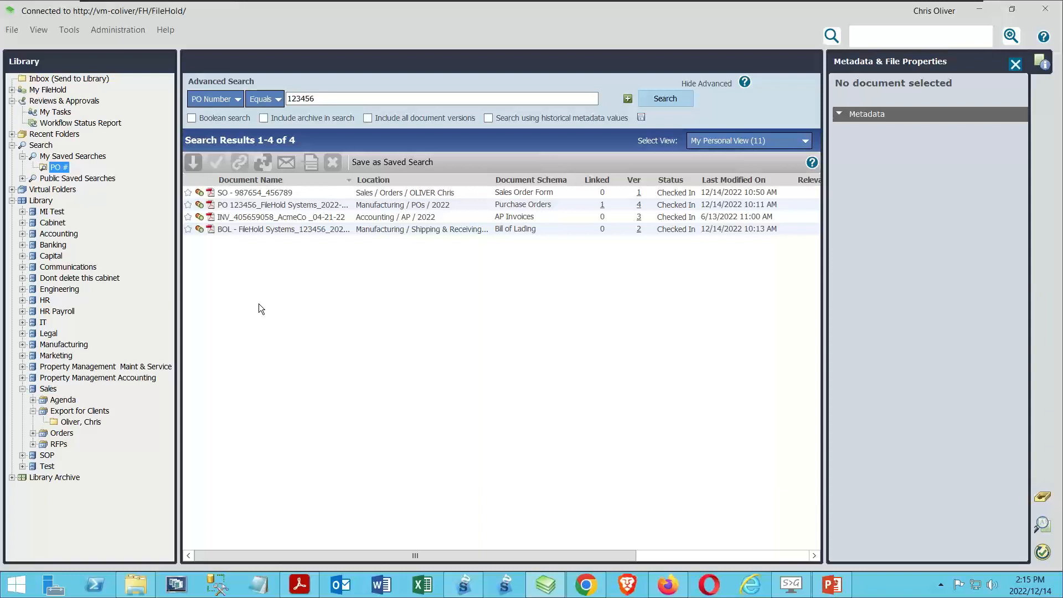
# Step: Check which Publish As options are available for the sales order document alone
pyautogui.click(249, 194)
pyautogui.rightClick(257, 193)
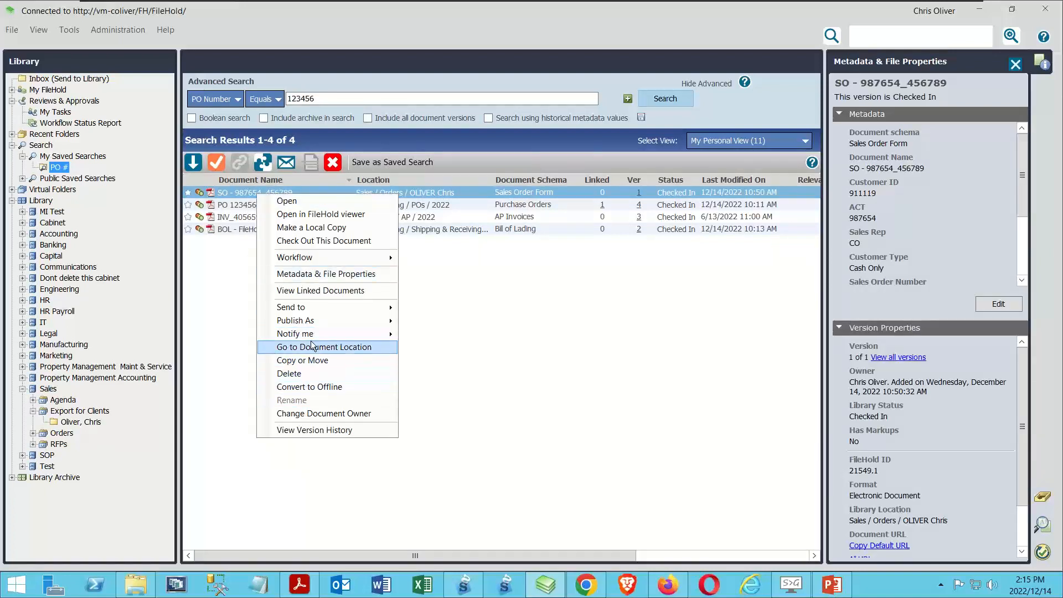
pyautogui.moveTo(323, 329)
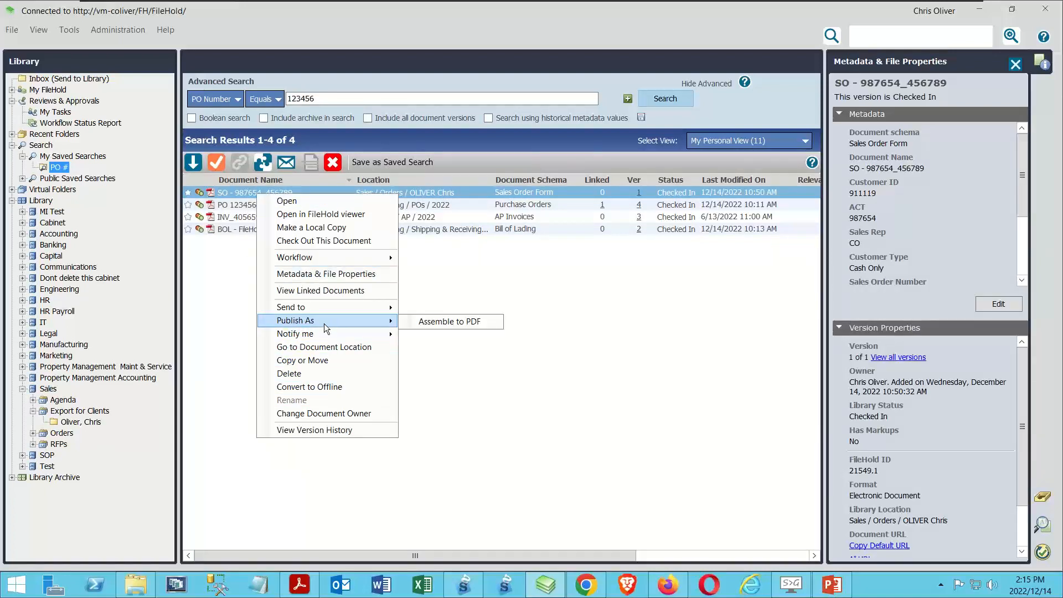
pyautogui.click(302, 251)
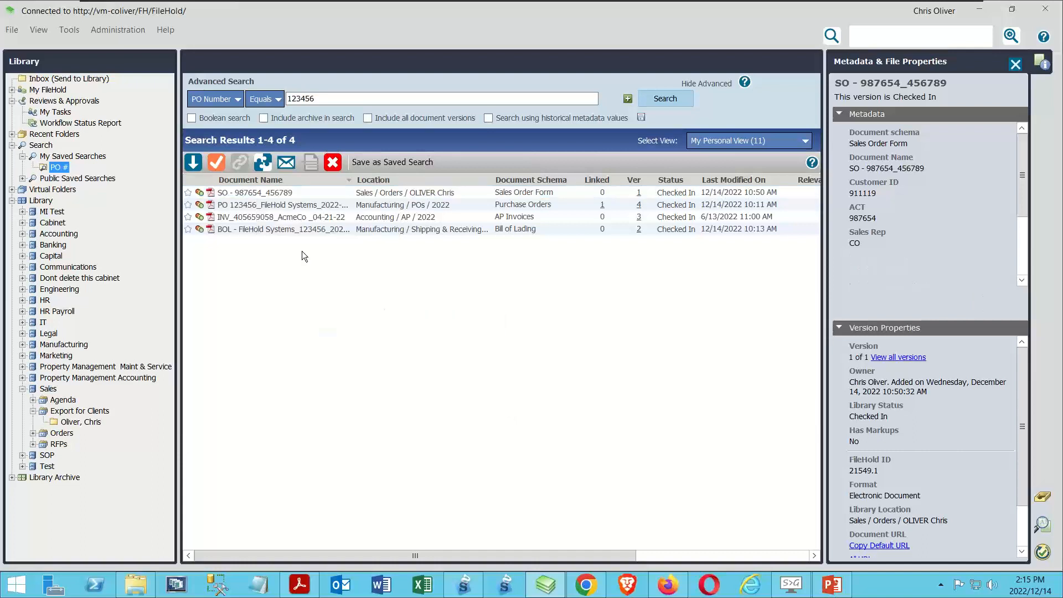
# Step: Select all four search results and check the Publish As options available for them together
pyautogui.click(254, 194)
pyautogui.keyDown('shift'); pyautogui.click(238, 231); pyautogui.keyUp('shift')
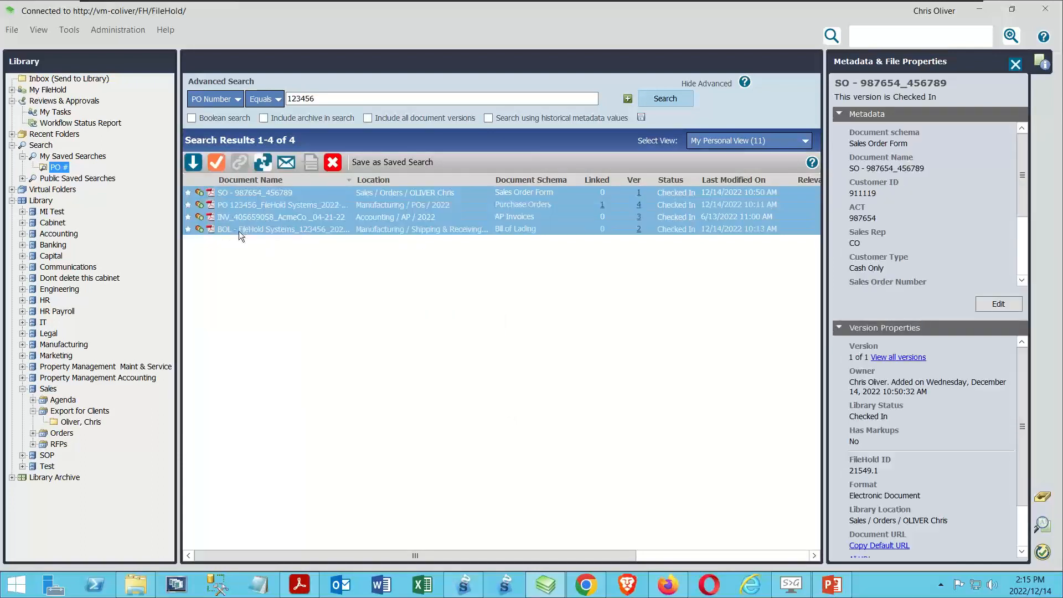
pyautogui.rightClick(238, 231)
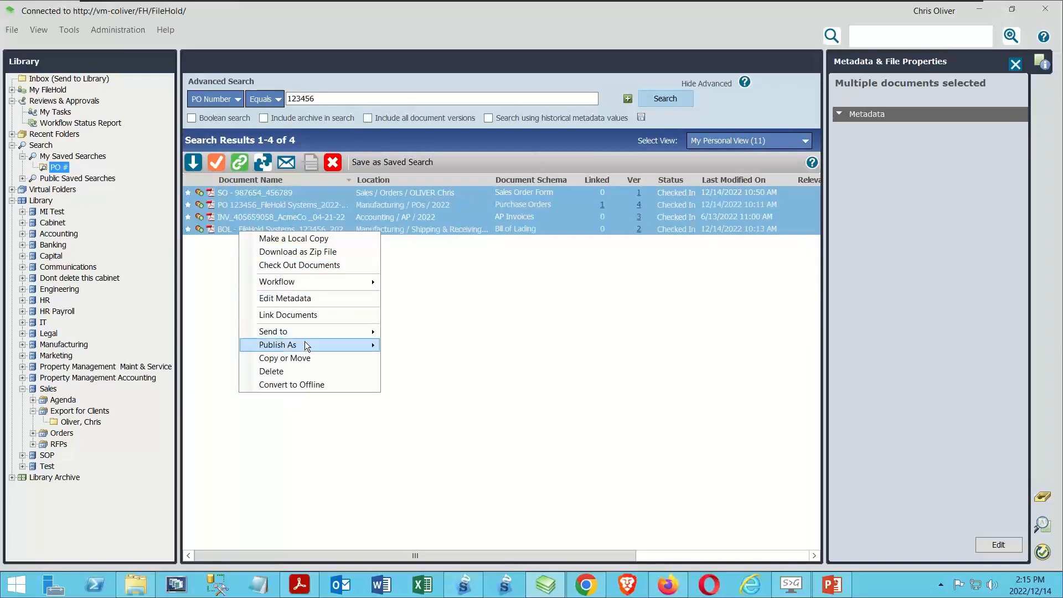
pyautogui.moveTo(305, 341)
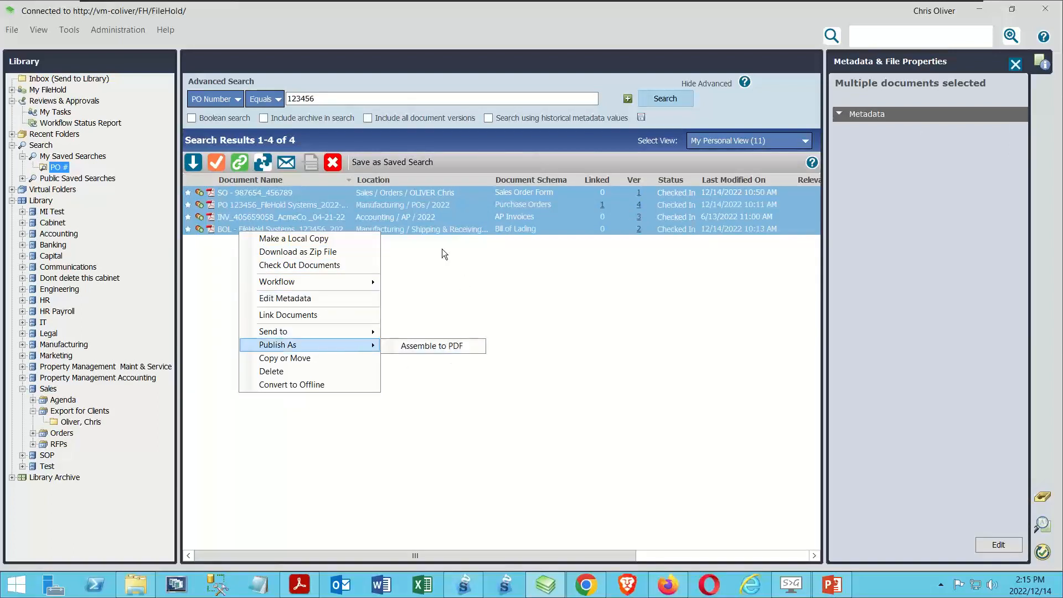
pyautogui.click(413, 257)
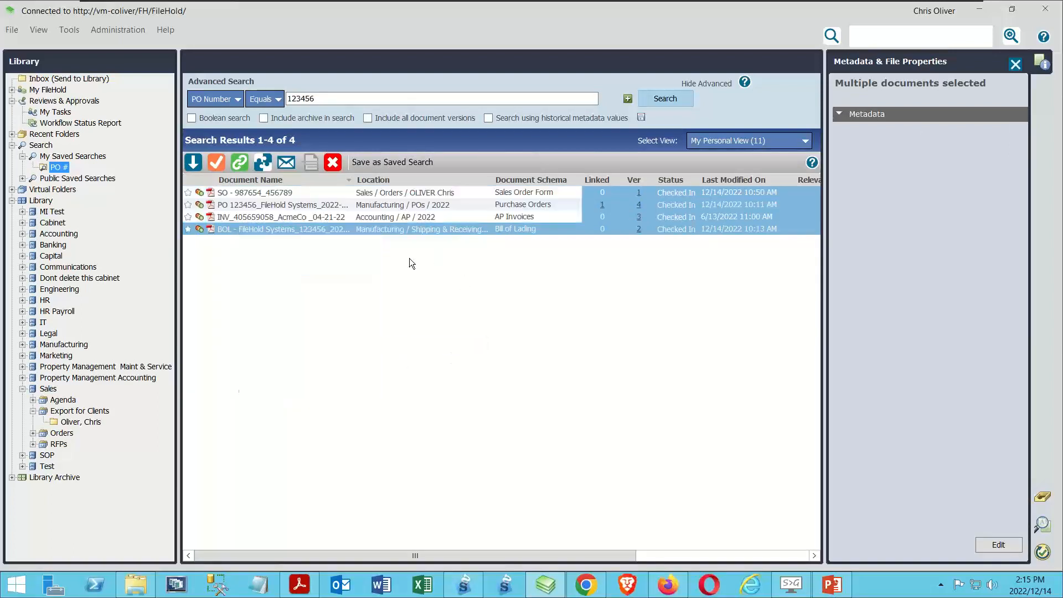
# Step: Select all four search results and start assembling them, moving the assembly settings window clear of the results
pyautogui.keyDown('shift'); pyautogui.click(247, 232); pyautogui.keyUp('shift')
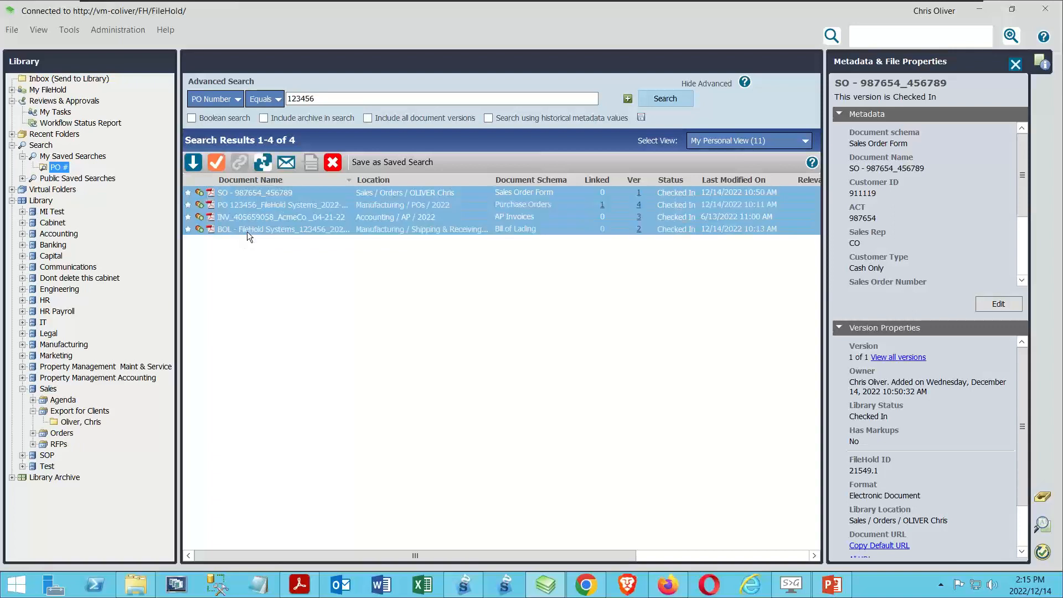
pyautogui.click(262, 163)
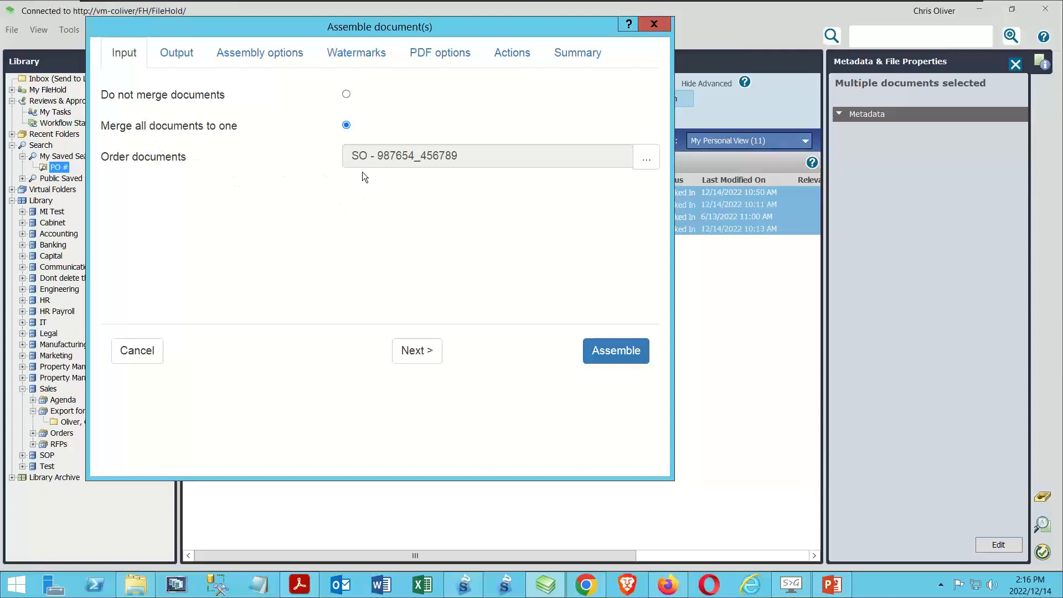
pyautogui.moveTo(435, 26); pyautogui.dragTo(718, 351)
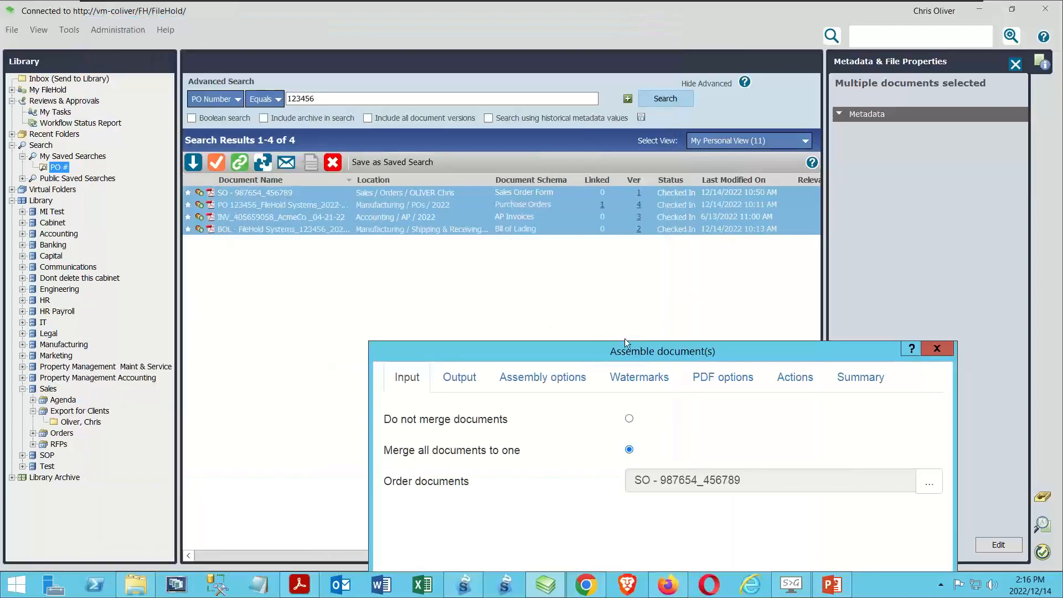
pyautogui.moveTo(588, 351); pyautogui.dragTo(380, 21)
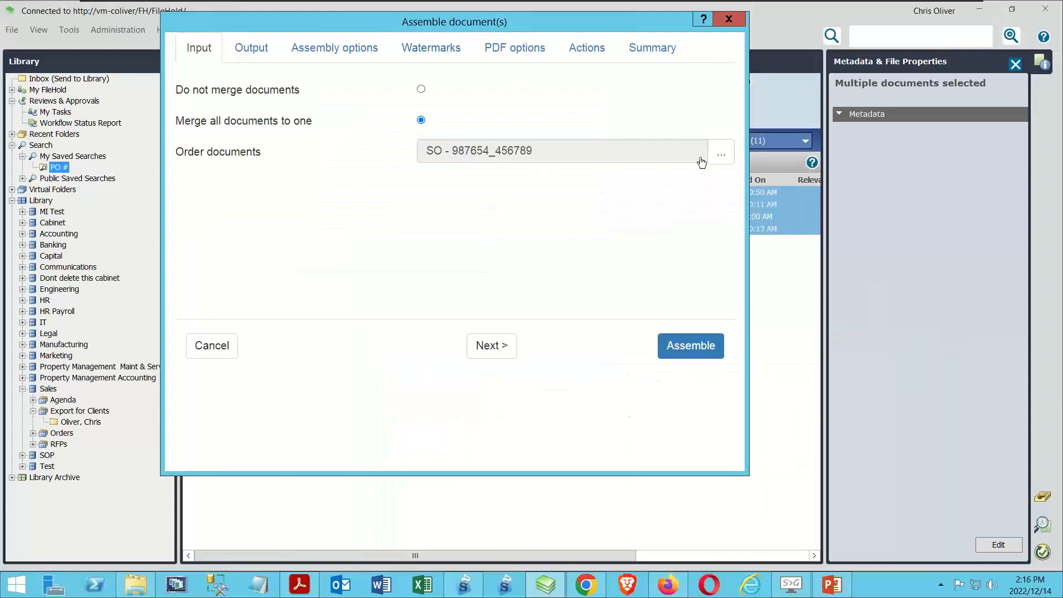
# Step: Reorder the documents for merging so the purchase order is first and the bill of lading is third
pyautogui.click(721, 151)
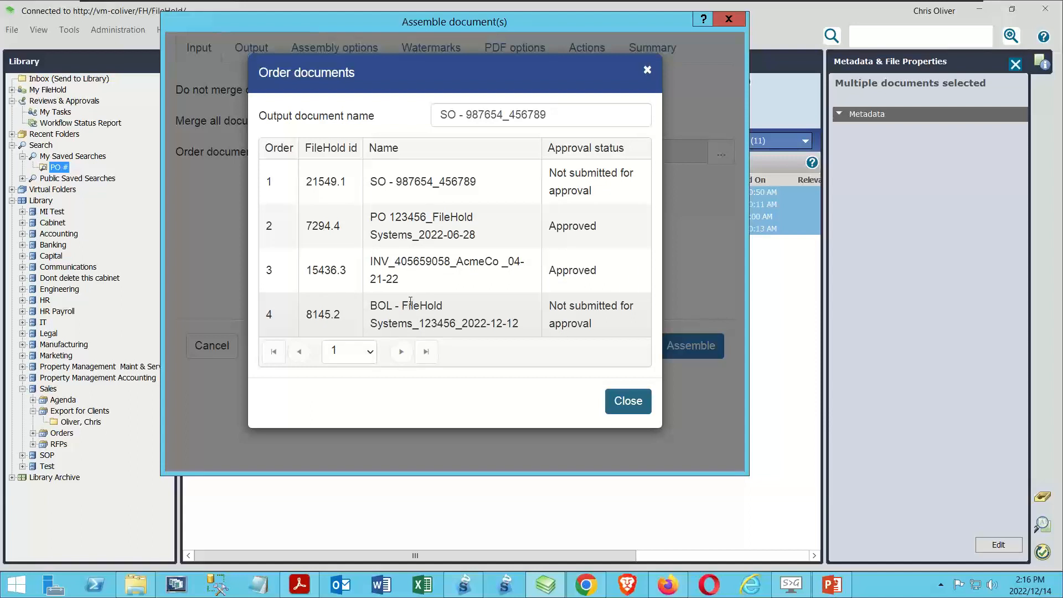
pyautogui.click(280, 225)
pyautogui.click(292, 227)
pyautogui.click(277, 260)
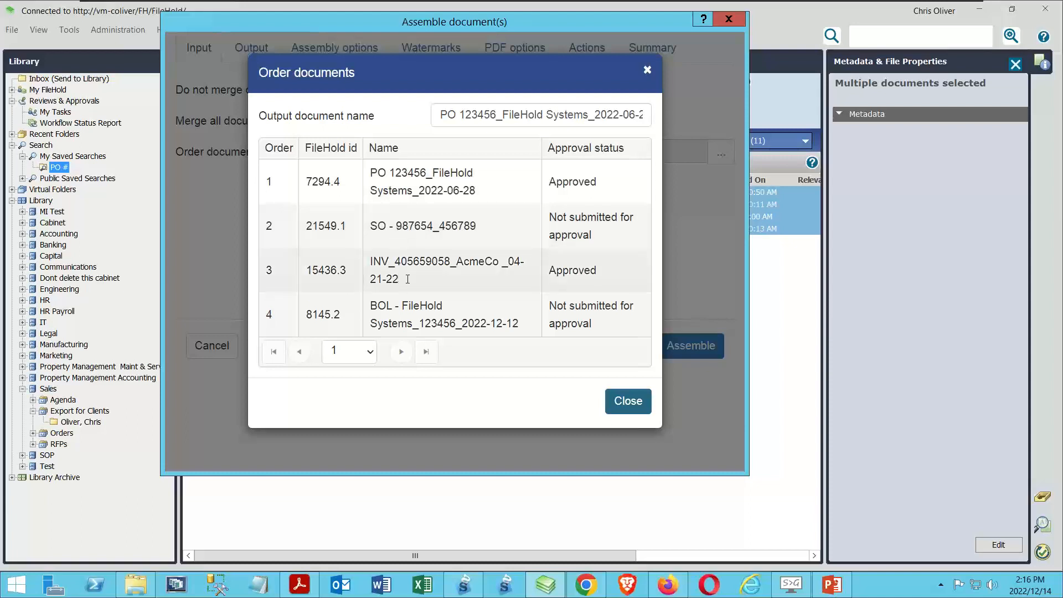
pyautogui.click(287, 314)
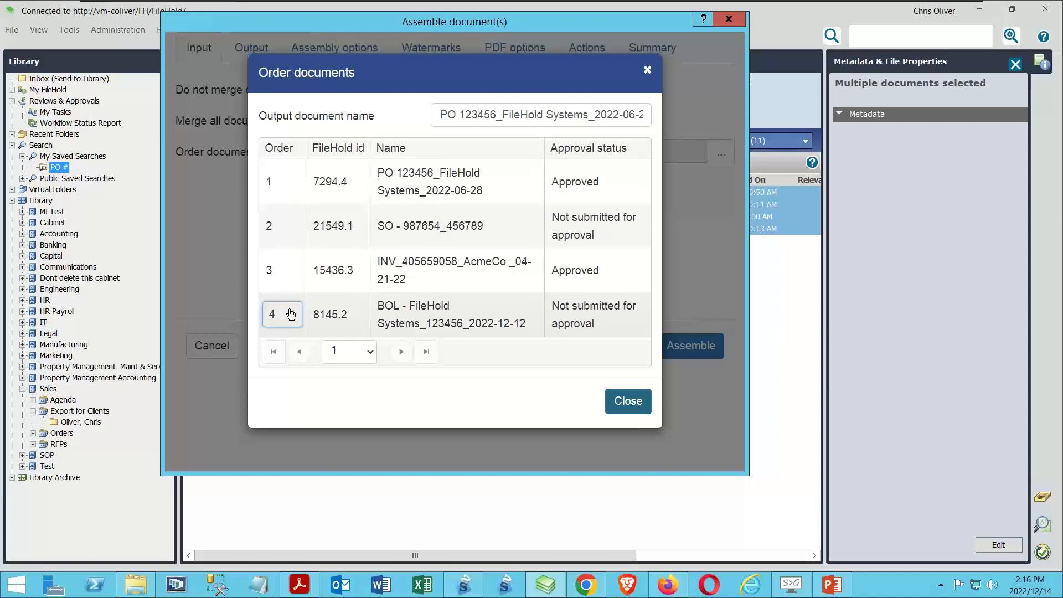
pyautogui.click(282, 314)
pyautogui.click(282, 378)
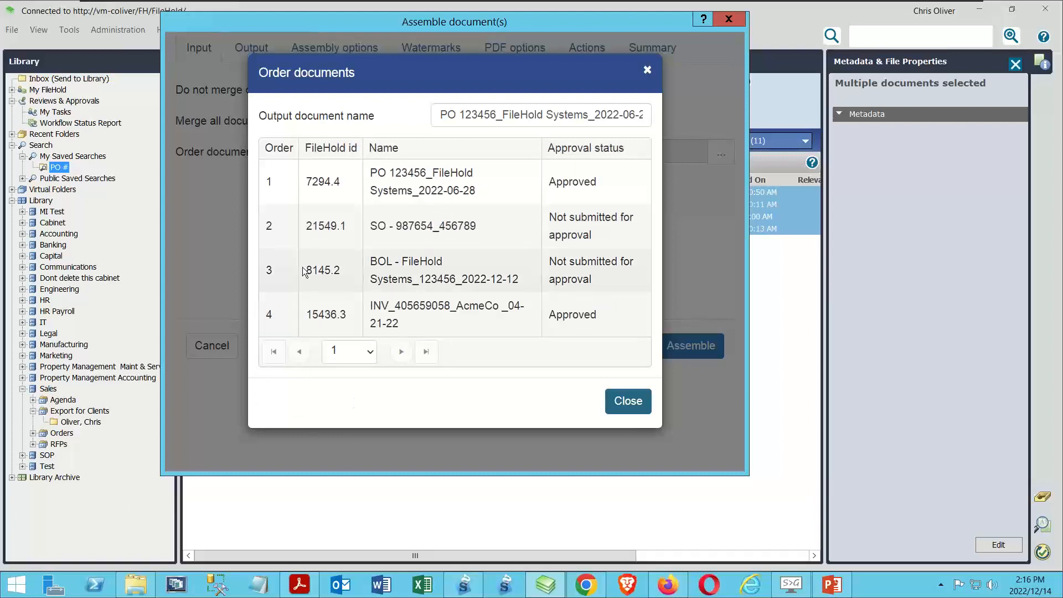
# Step: Try naming the output document with a PPO prefix, the purchase order number and "Master File"
pyautogui.click(446, 118)
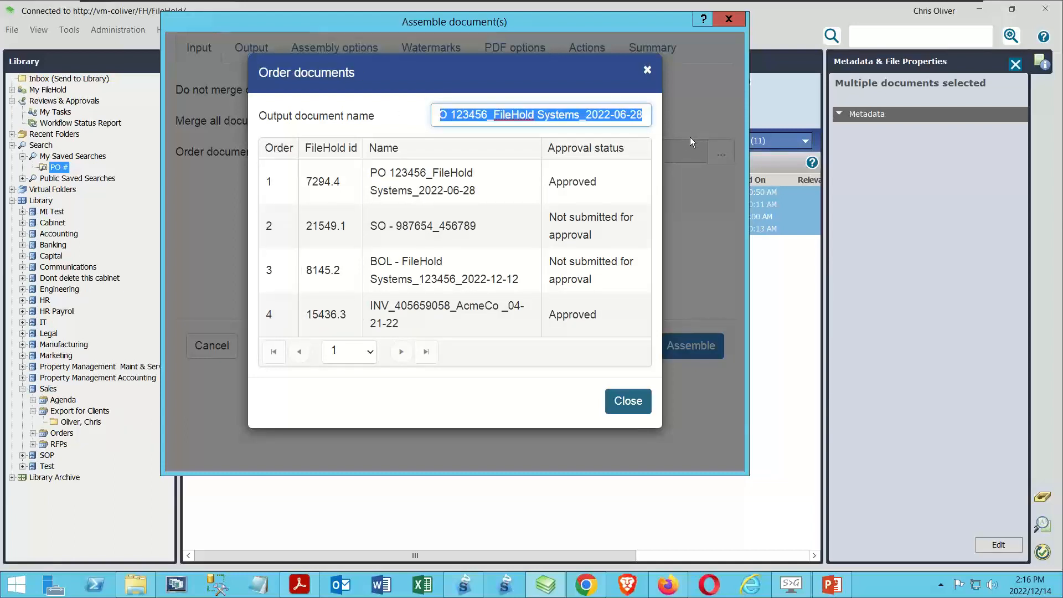
pyautogui.write('PPO ')
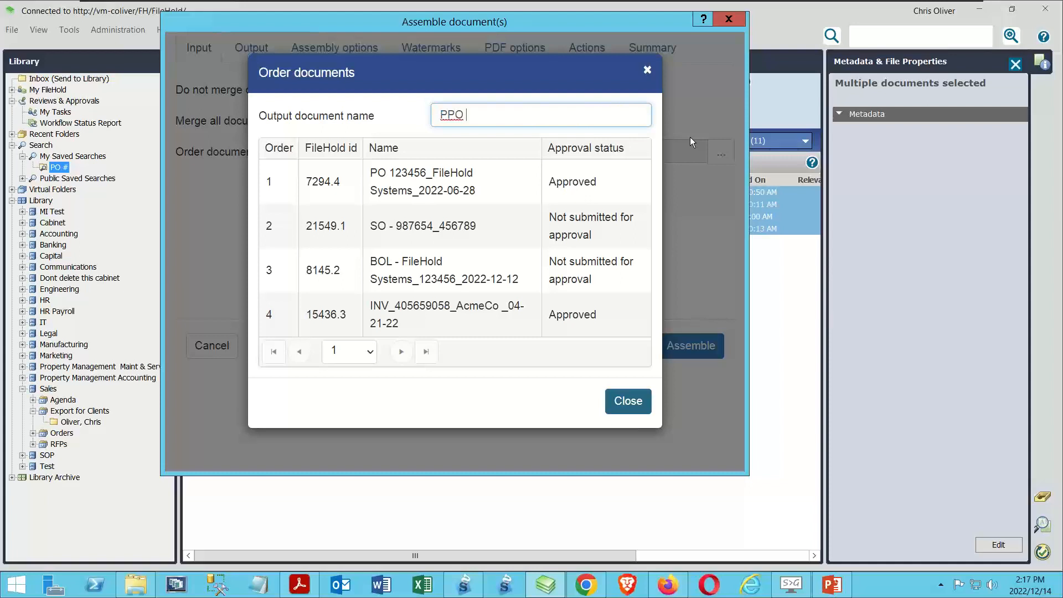
pyautogui.write('123456 Master File')
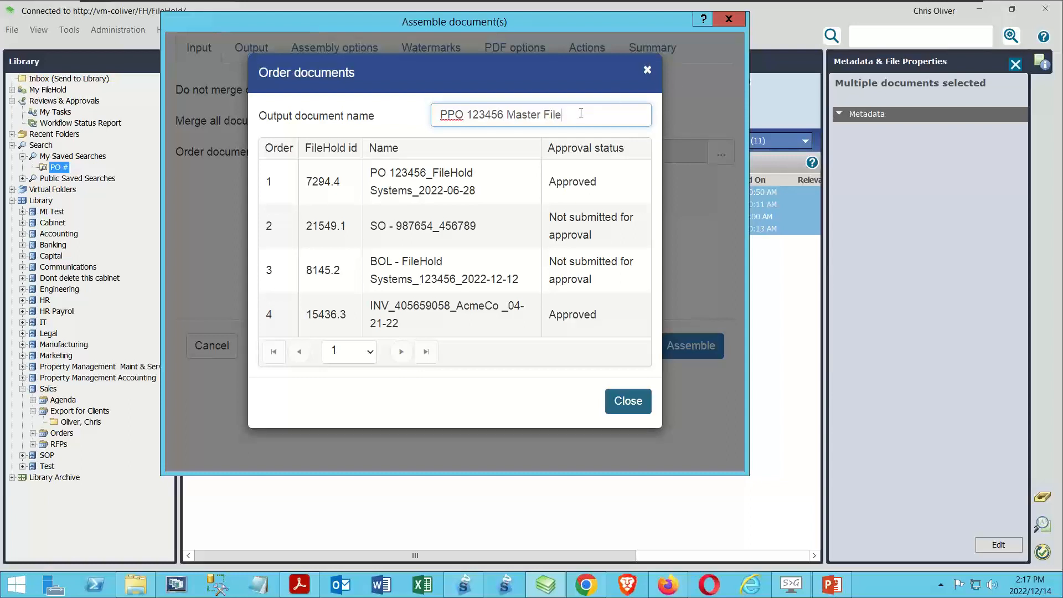
# Step: Clear the output document name and close the document order settings
pyautogui.moveTo(579, 113); pyautogui.dragTo(407, 106)
pyautogui.press('BackSpace')
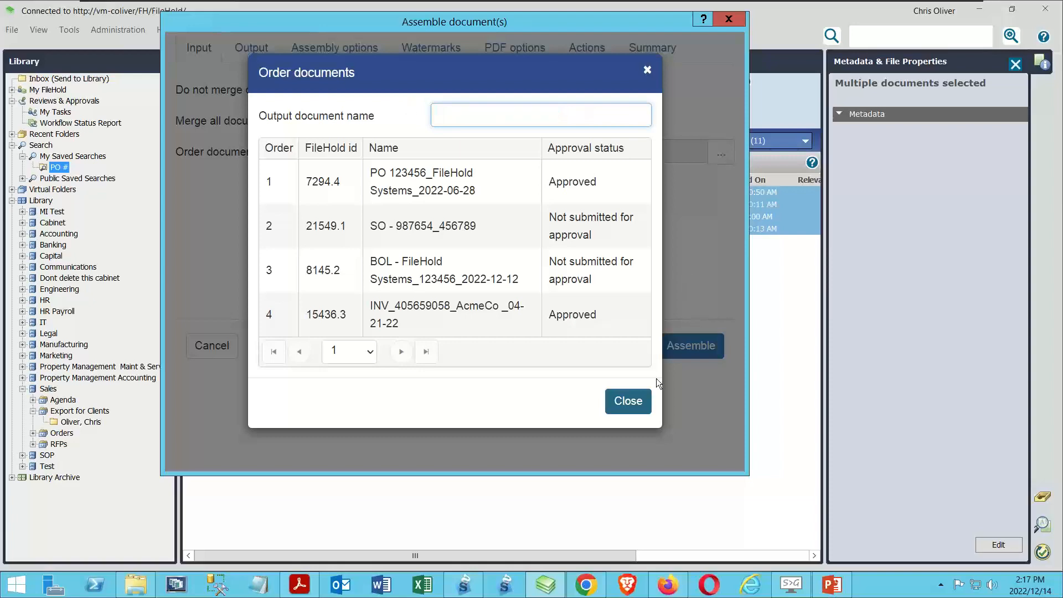
pyautogui.click(619, 401)
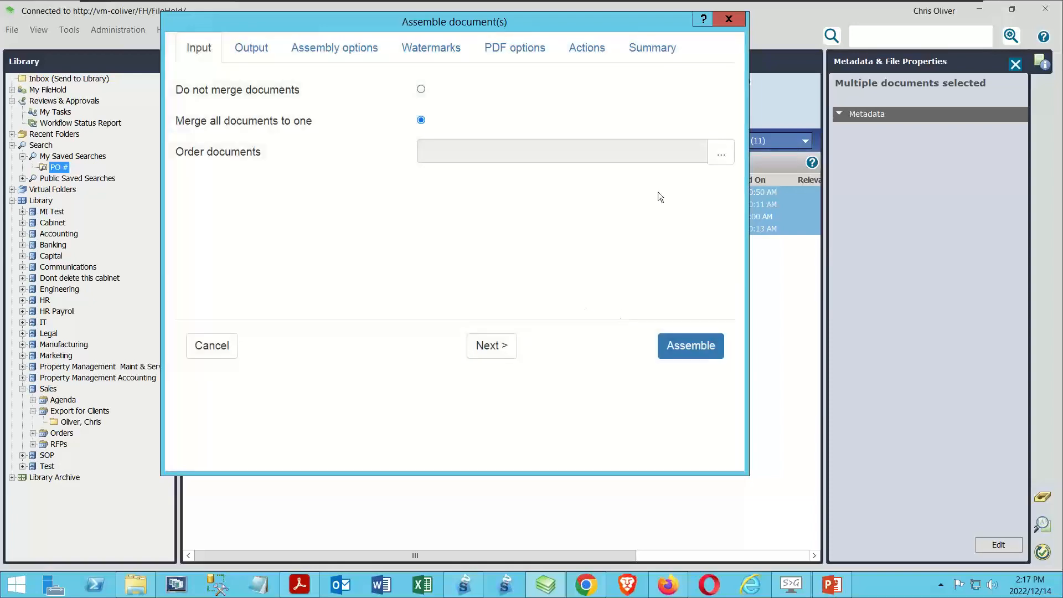
# Step: Move the sales order to first position, ahead of the purchase order, and close the document order settings
pyautogui.click(721, 152)
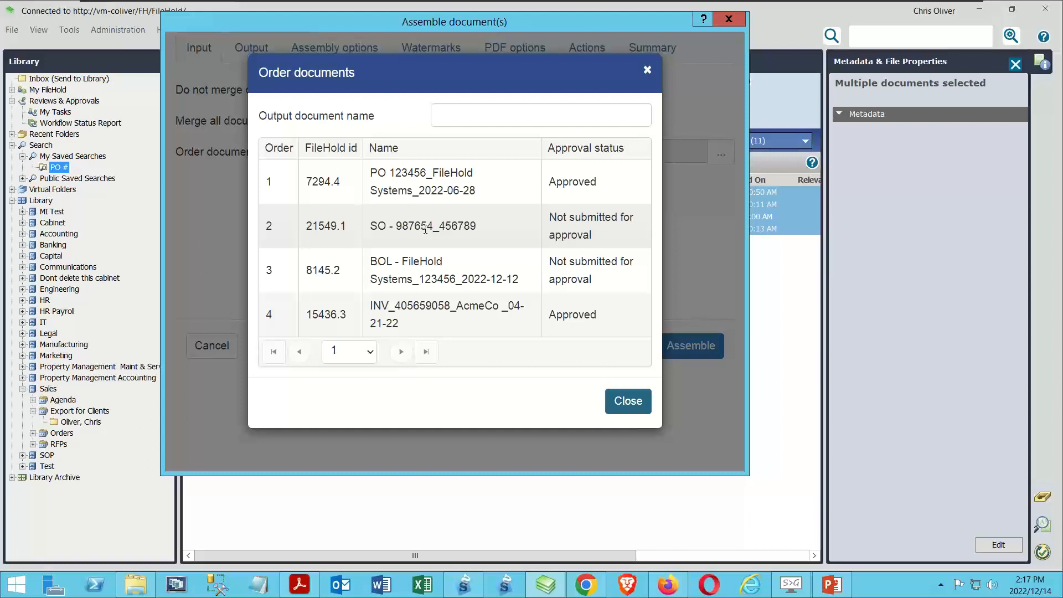
pyautogui.click(279, 227)
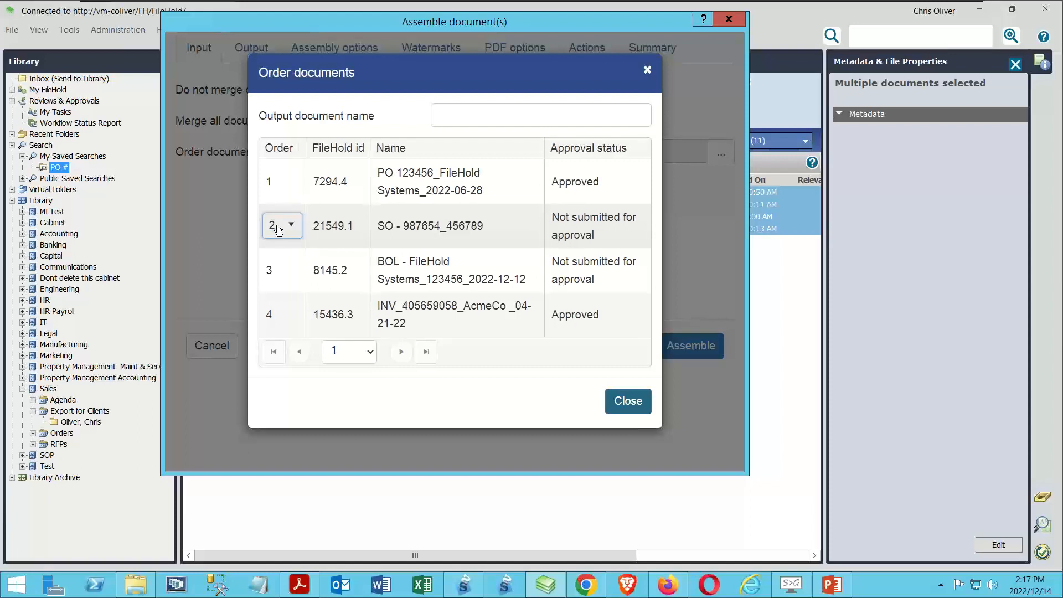
pyautogui.click(291, 243)
pyautogui.click(278, 259)
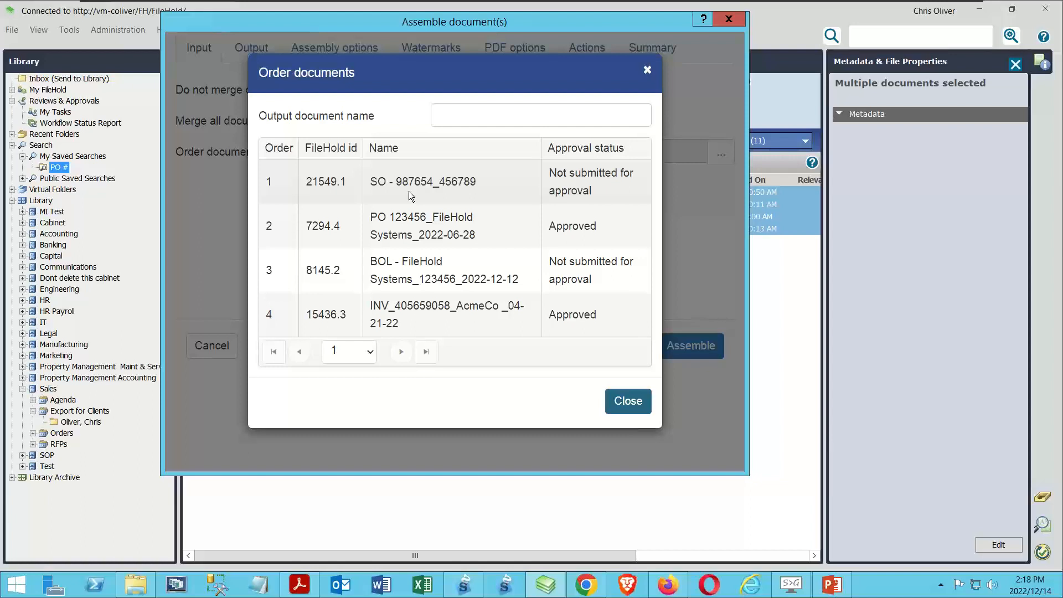
pyautogui.click(628, 401)
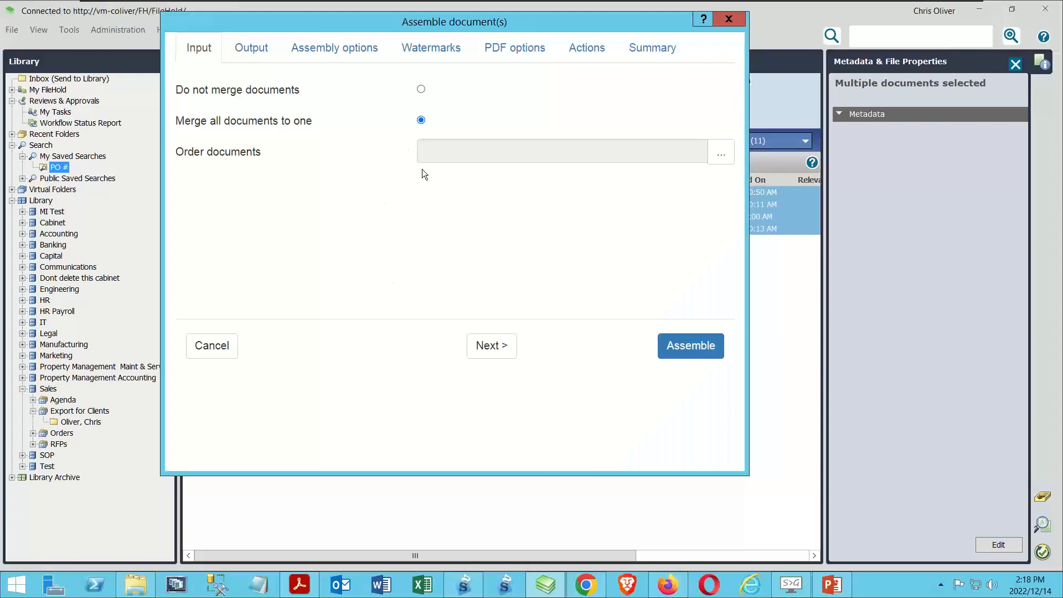
# Step: Set the new document's output location to the client's named folder under Sales/Export for Clients
pyautogui.click(244, 49)
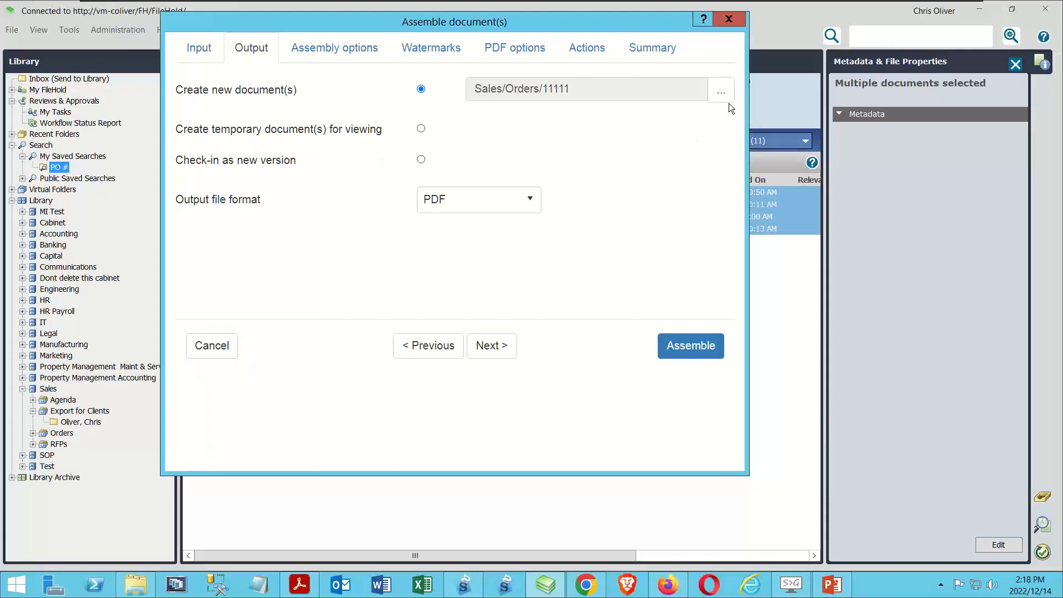
pyautogui.click(720, 89)
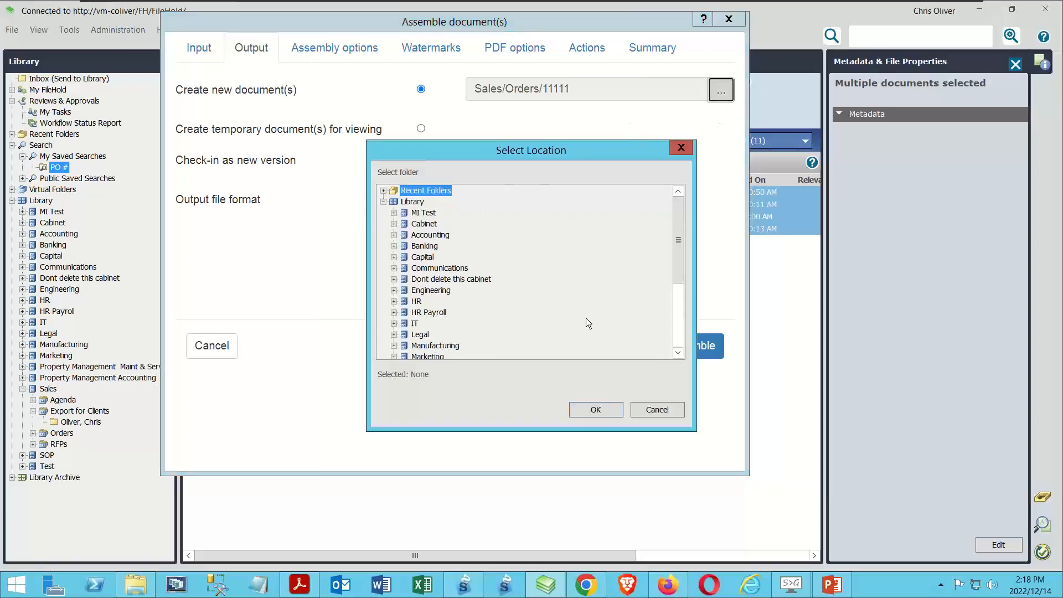
pyautogui.moveTo(675, 224); pyautogui.dragTo(674, 288)
pyautogui.click(452, 302)
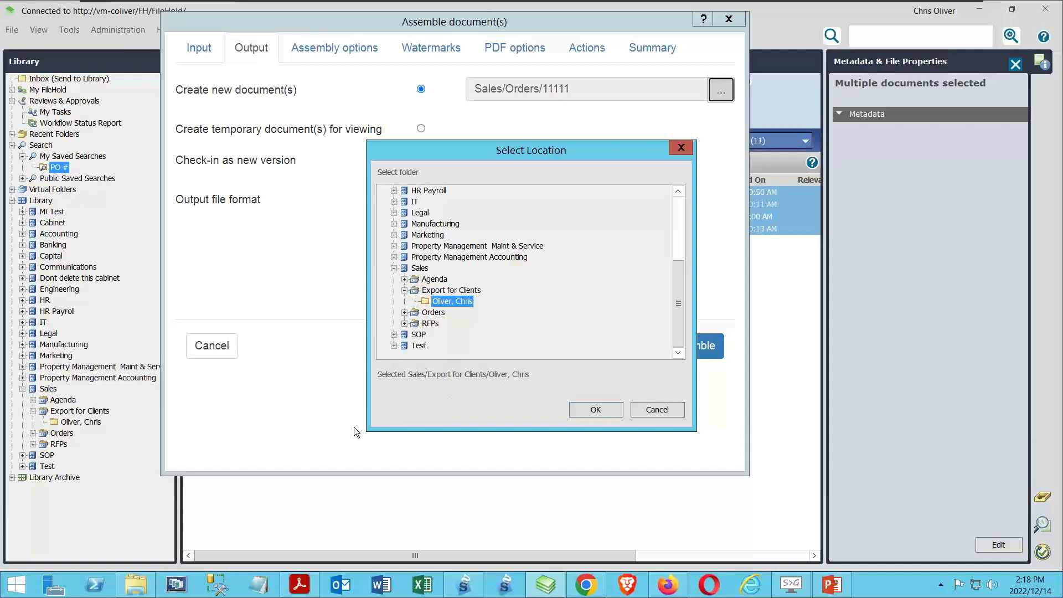
pyautogui.click(603, 413)
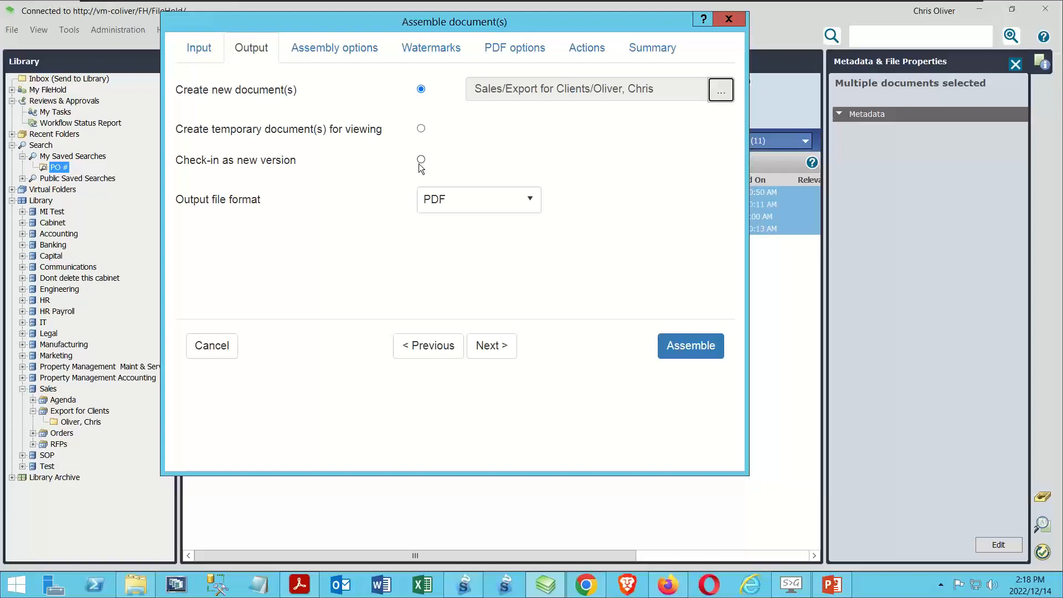
# Step: Review the available PDF and PDF/A output file formats and choose PDF
pyautogui.click(452, 205)
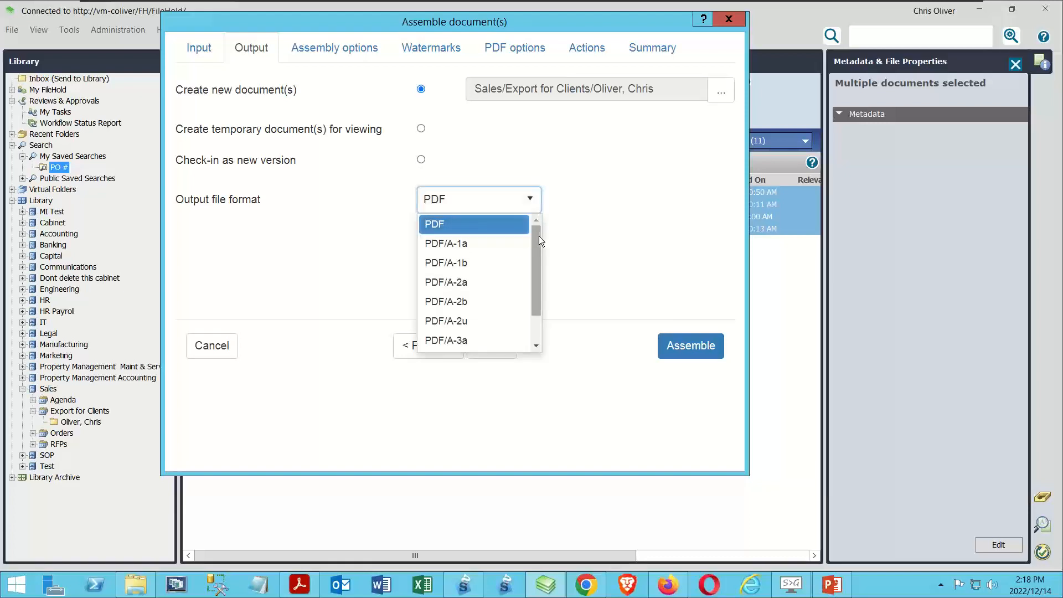
pyautogui.moveTo(540, 236); pyautogui.dragTo(541, 277)
pyautogui.scroll(2, 519, 236)
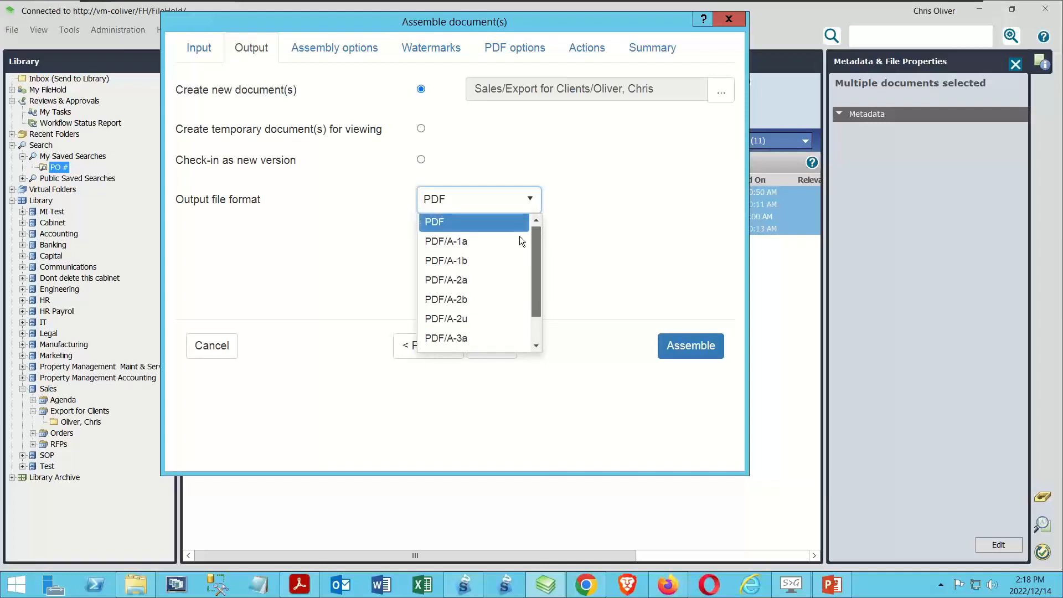
pyautogui.scroll(-2, 523, 266)
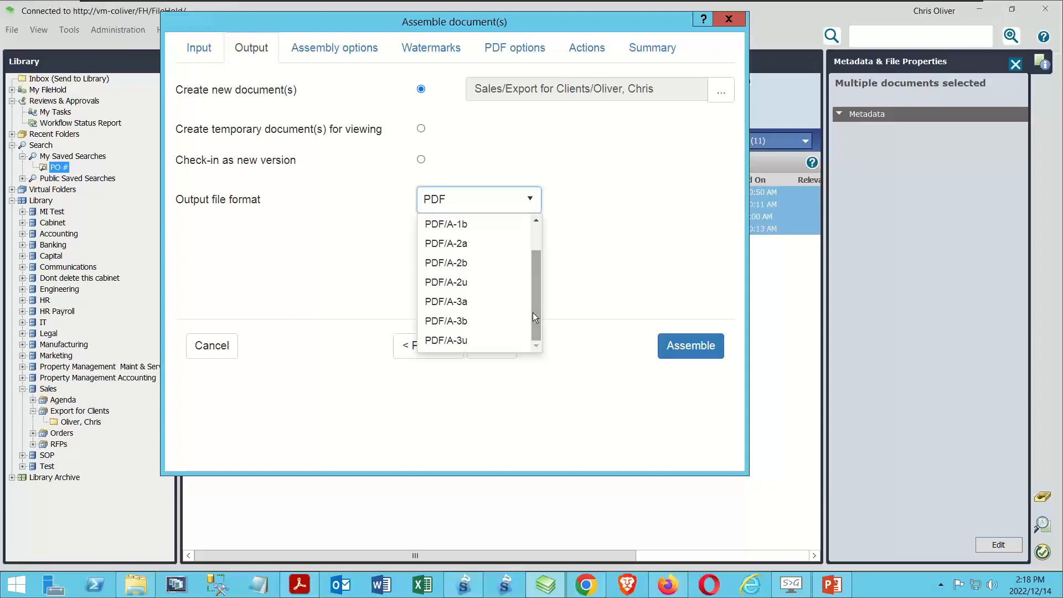
pyautogui.moveTo(533, 312); pyautogui.dragTo(525, 265)
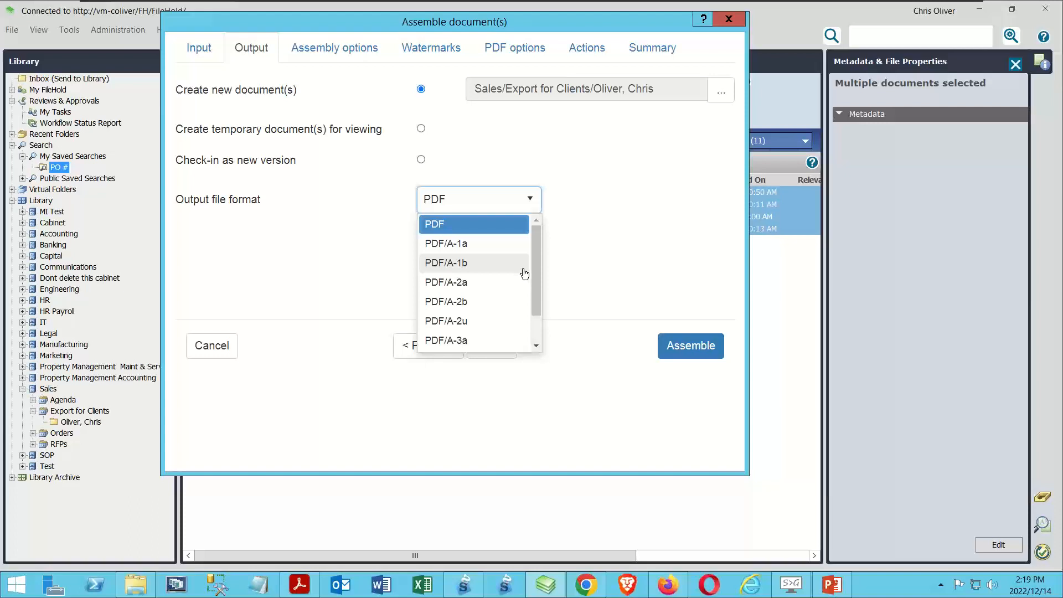
pyautogui.click(484, 223)
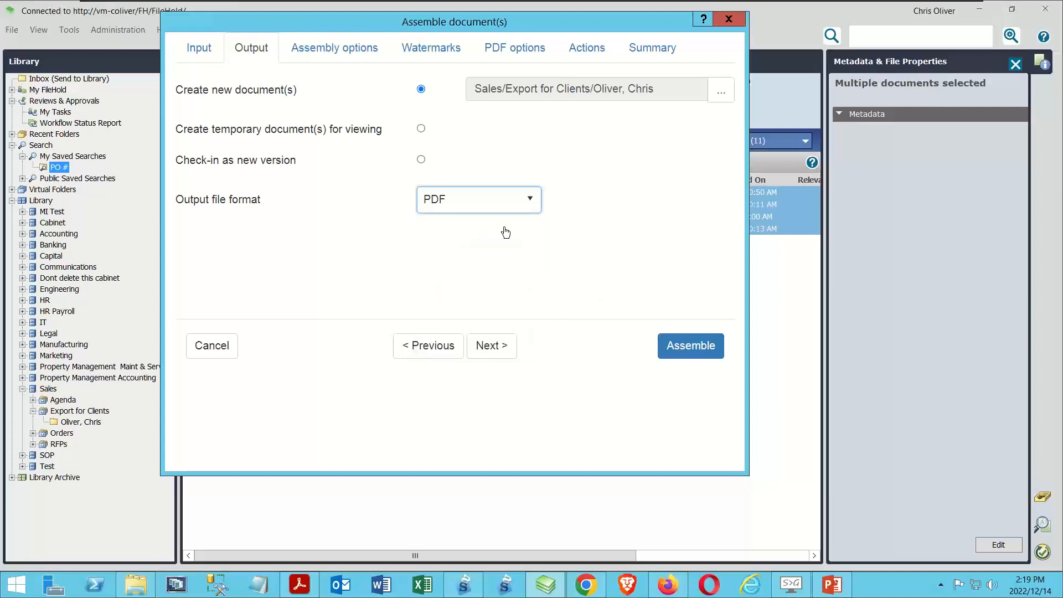
# Step: Review the assembly options and check how a template is chosen from the library for appending pages
pyautogui.click(328, 51)
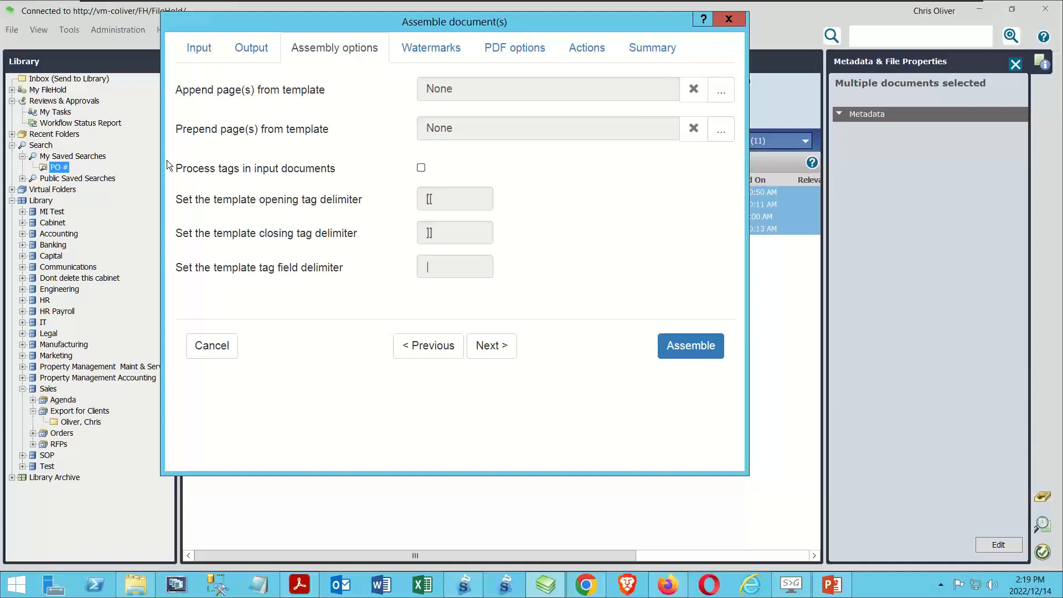
pyautogui.click(721, 89)
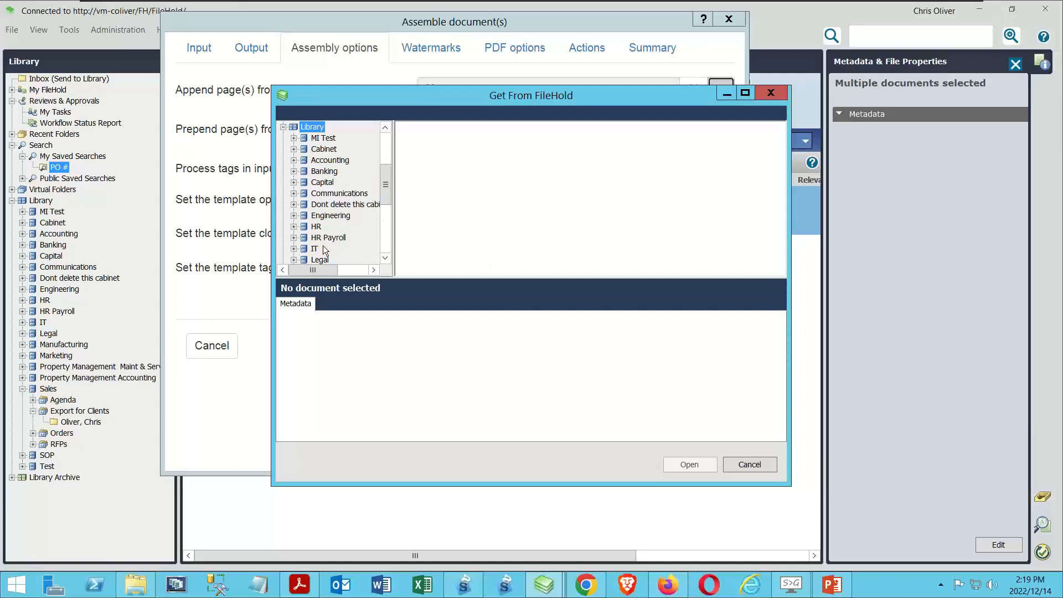
pyautogui.click(754, 464)
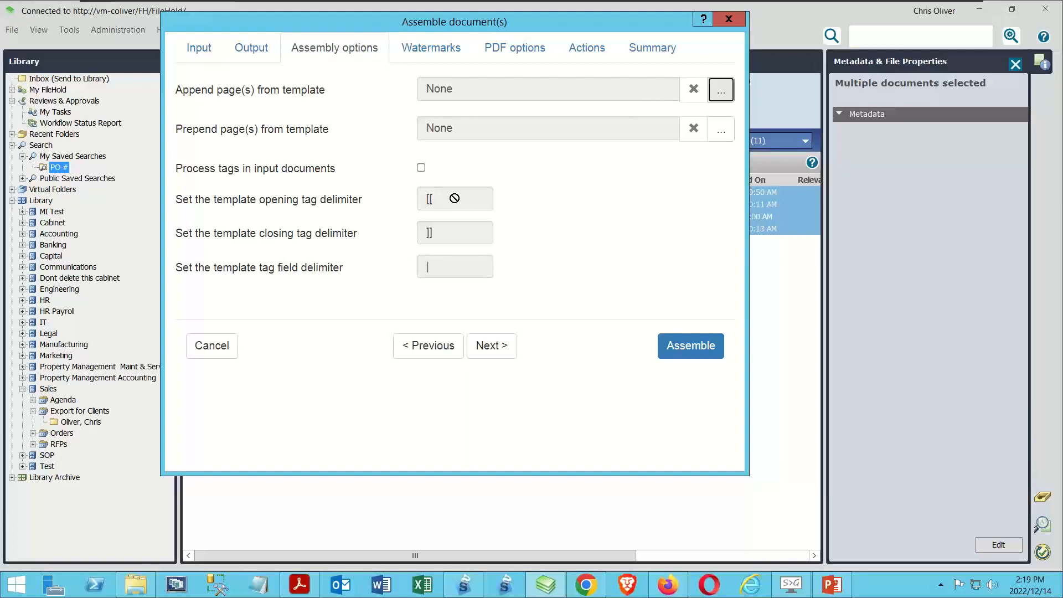
# Step: Set the top watermark to Top Document Name and the center watermark to Draft Centre Mark
pyautogui.click(422, 46)
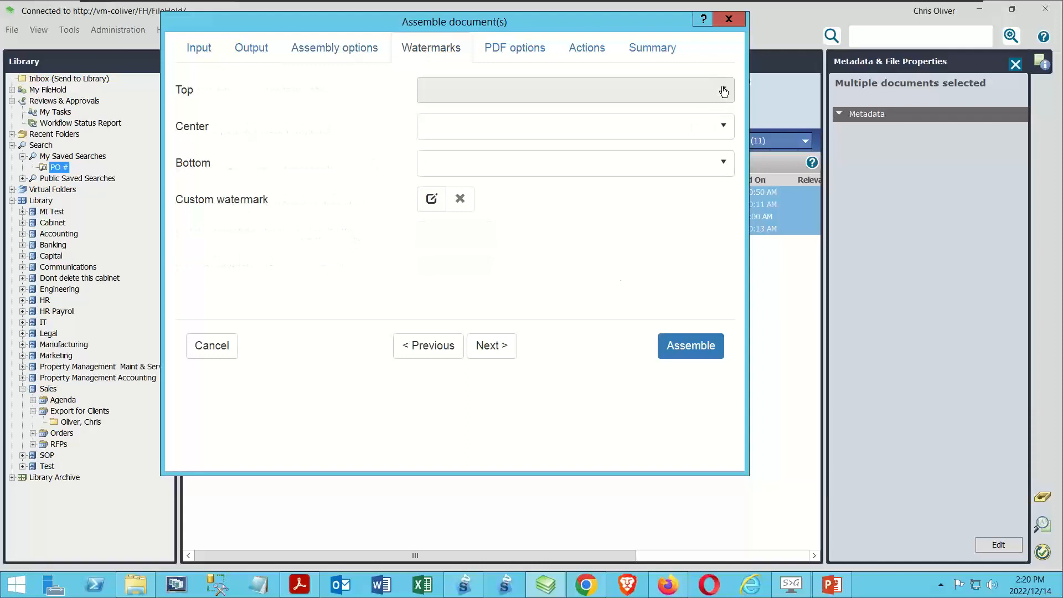
pyautogui.click(686, 90)
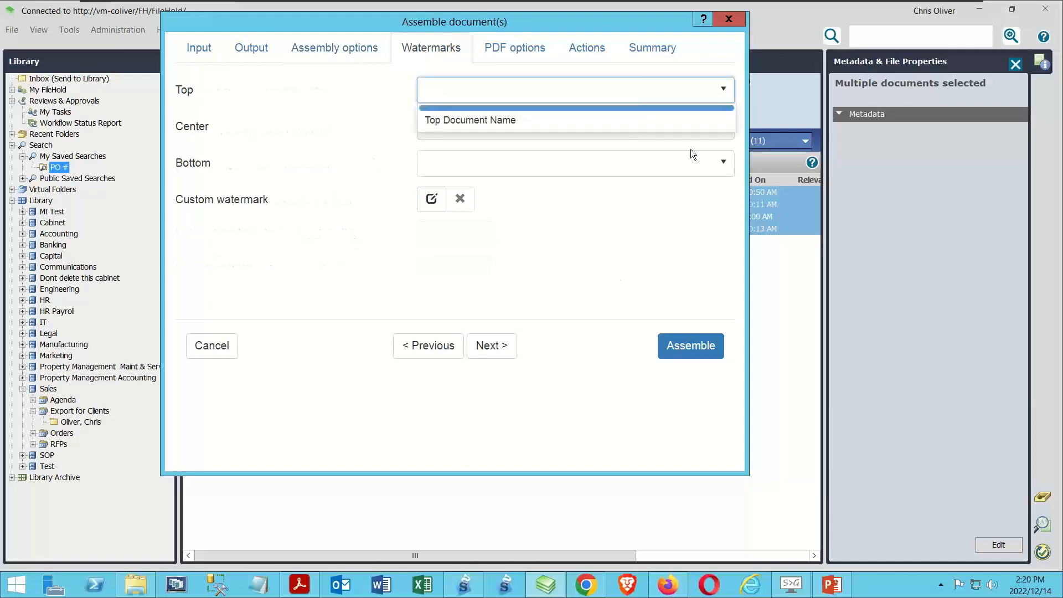
pyautogui.click(510, 126)
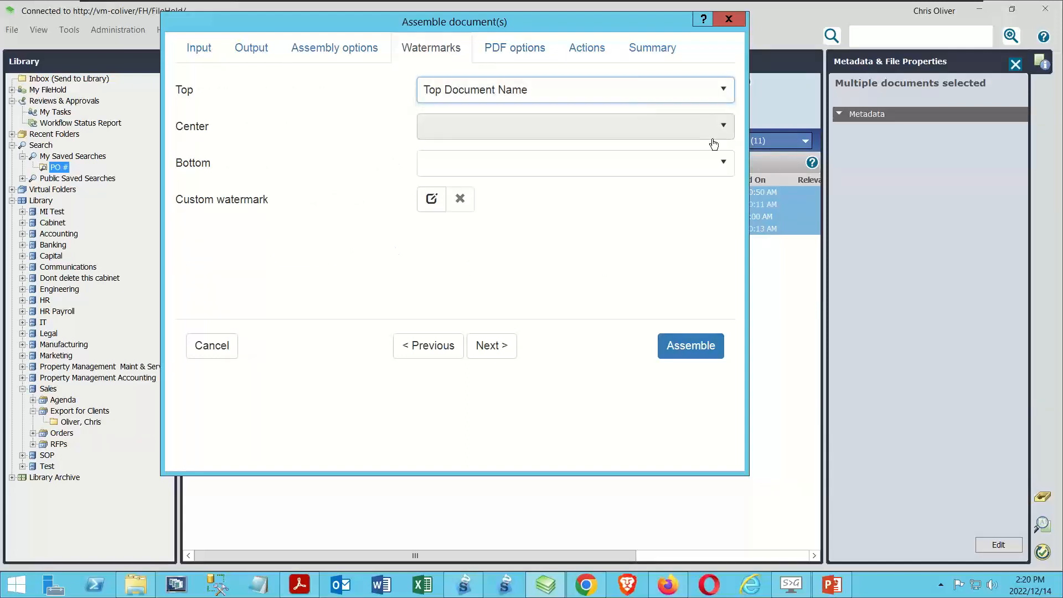
pyautogui.click(725, 163)
pyautogui.click(723, 126)
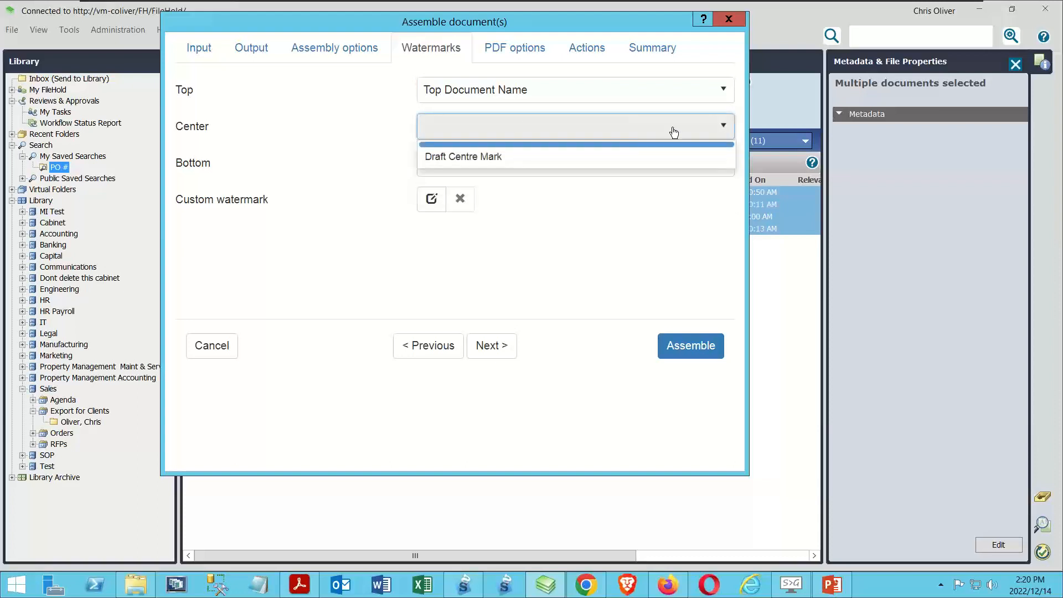
pyautogui.click(502, 157)
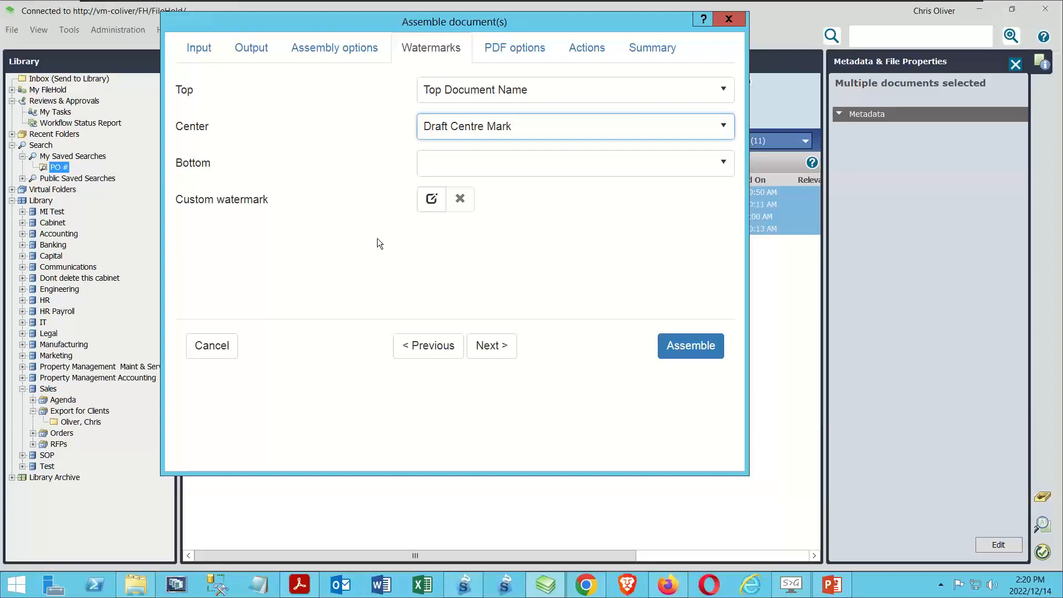
# Step: Check the custom watermark settings without adding one, and clear the center watermark selection
pyautogui.click(431, 198)
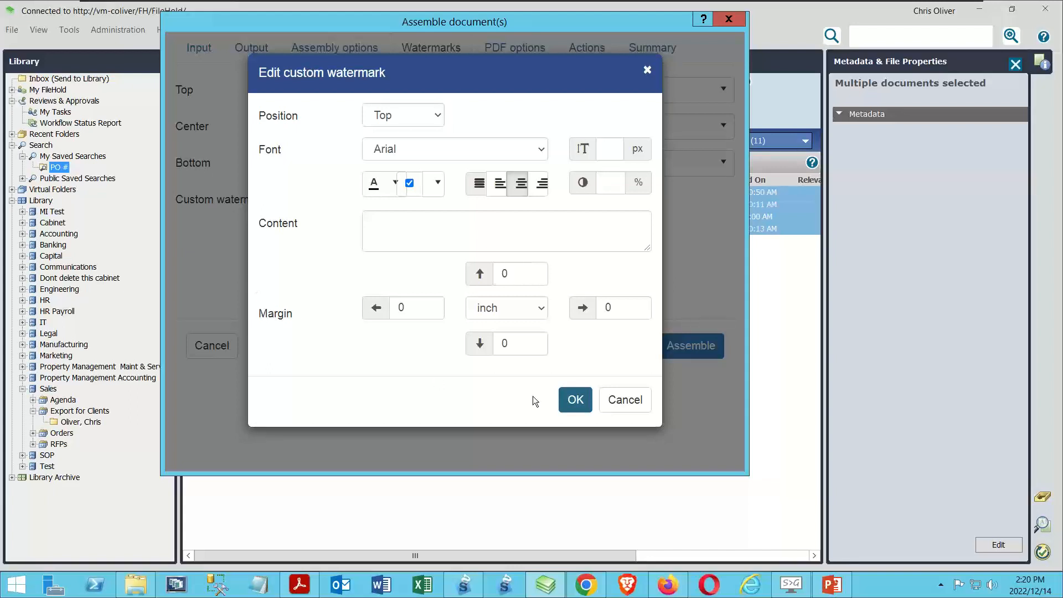
pyautogui.click(635, 406)
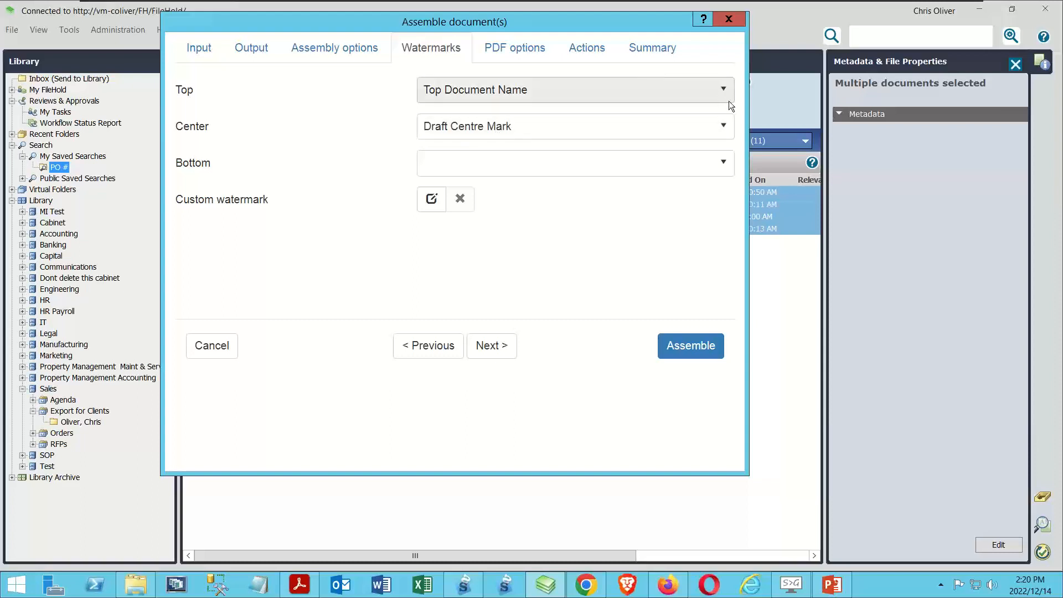
pyautogui.click(723, 126)
pyautogui.click(465, 156)
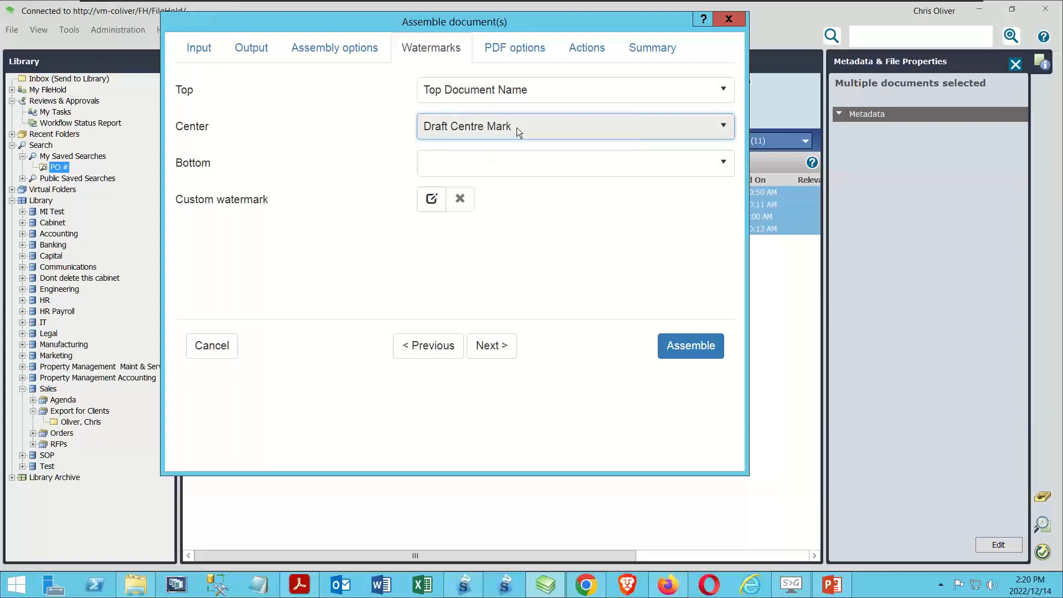
pyautogui.click(706, 128)
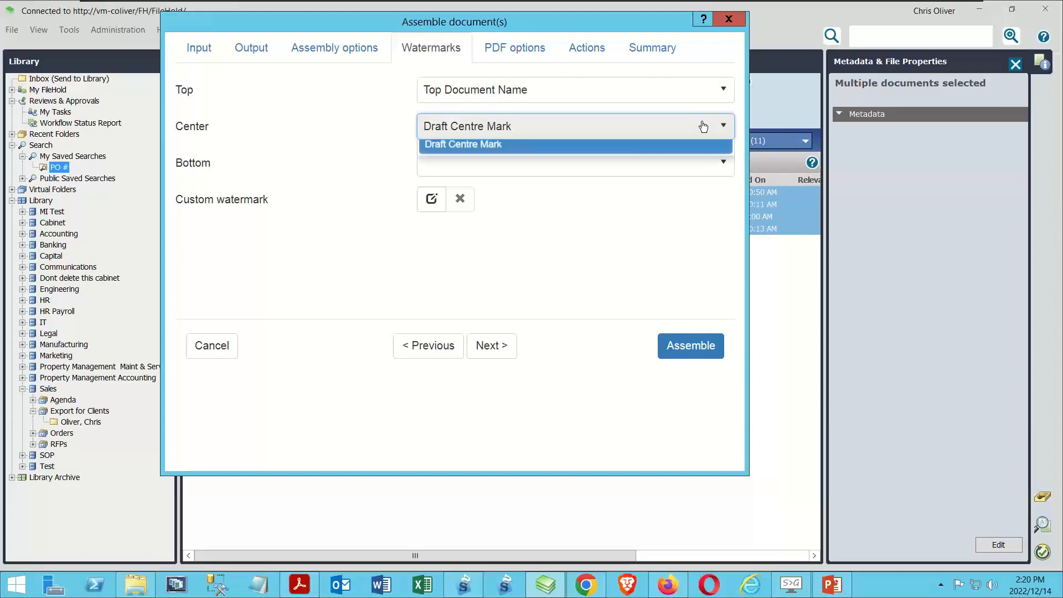
pyautogui.click(509, 138)
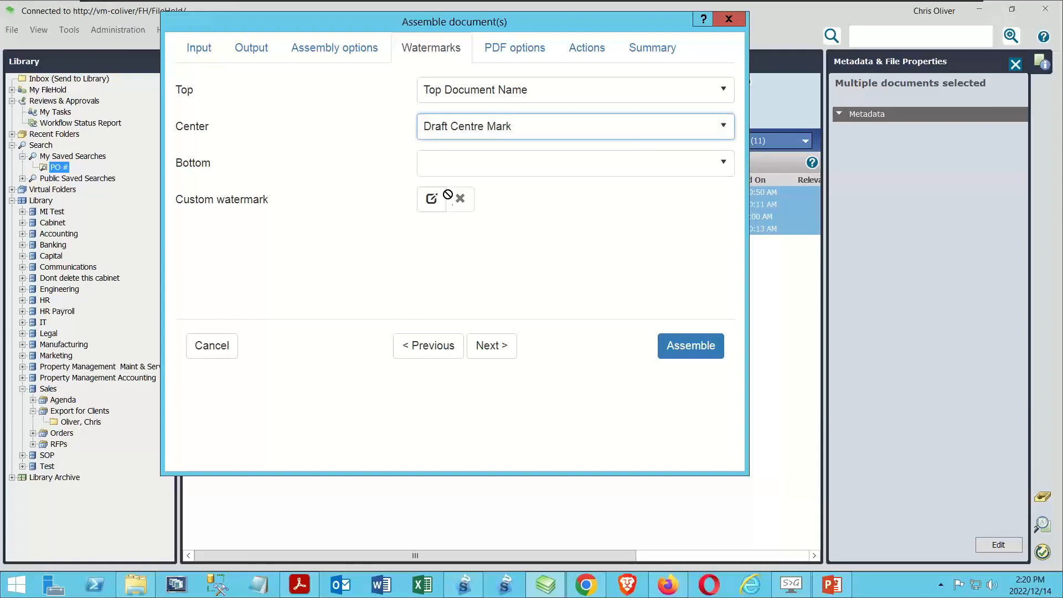
pyautogui.click(462, 128)
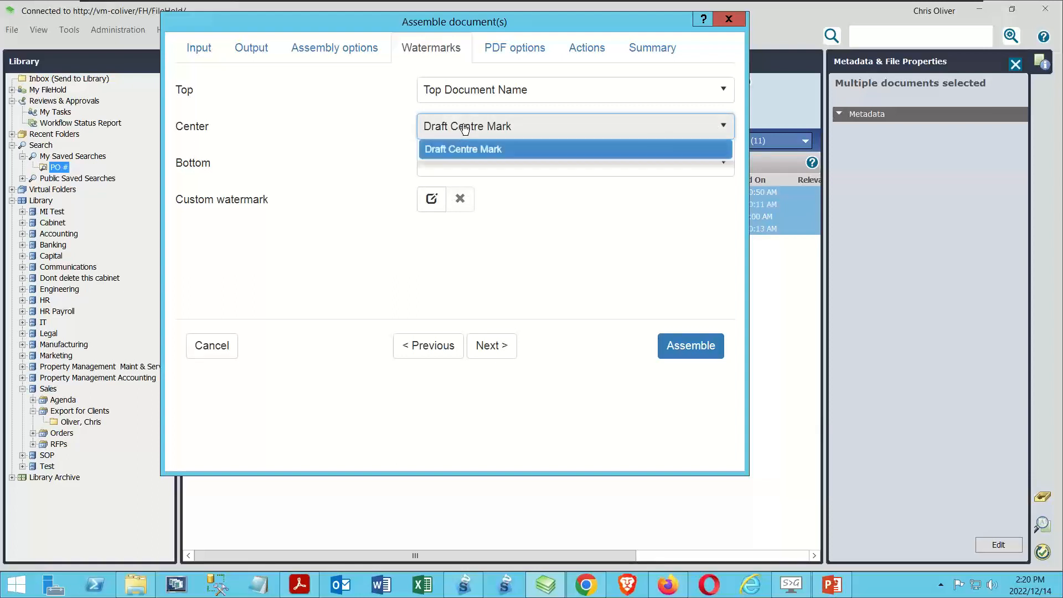
pyautogui.click(449, 156)
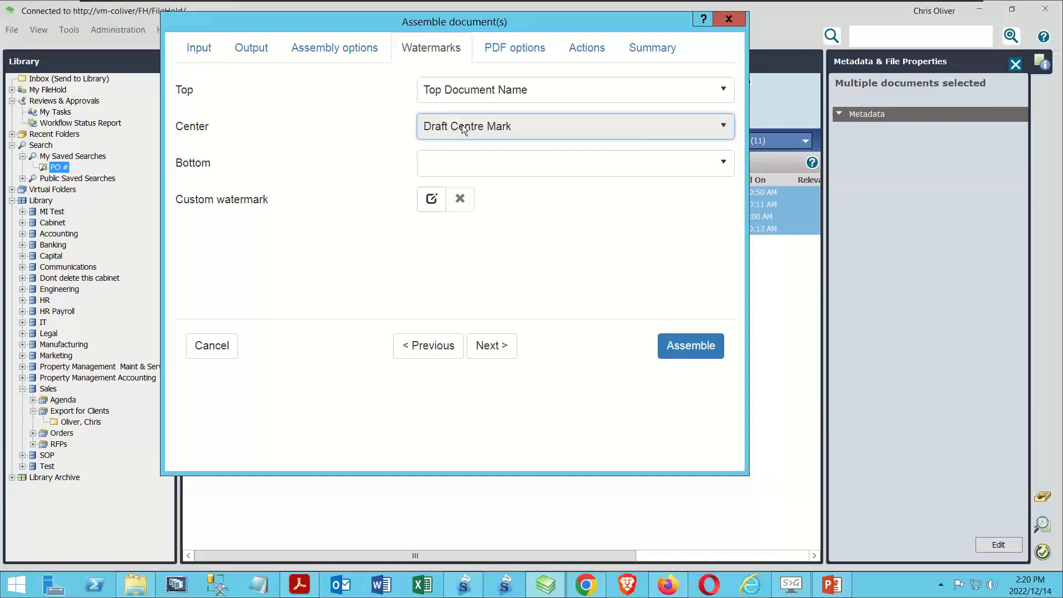
pyautogui.click(721, 125)
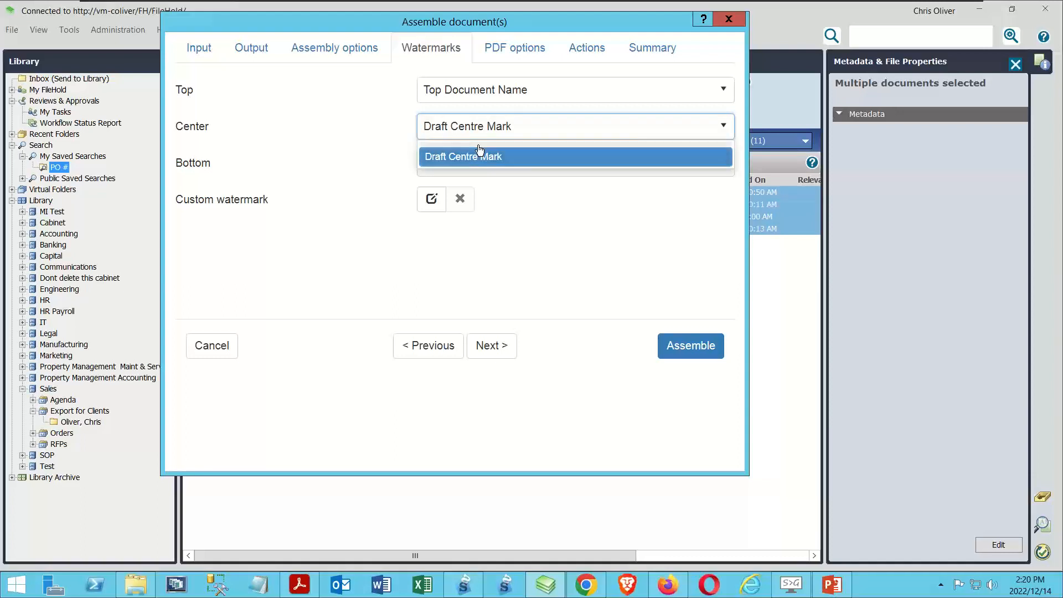
pyautogui.click(477, 145)
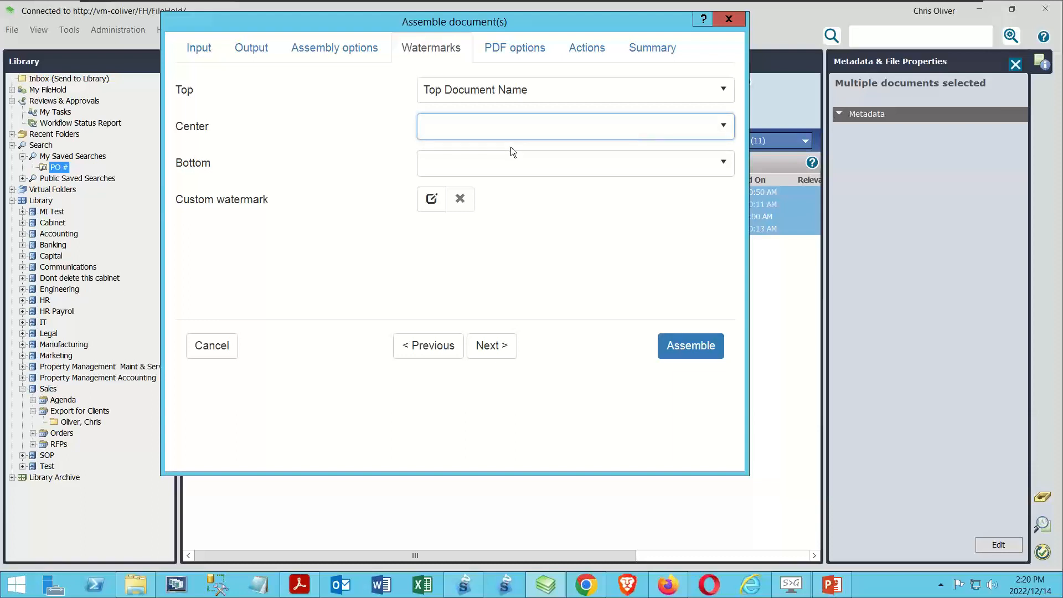
# Step: Review the PDF permission and password options, the finishing action and the assembly summary
pyautogui.click(505, 48)
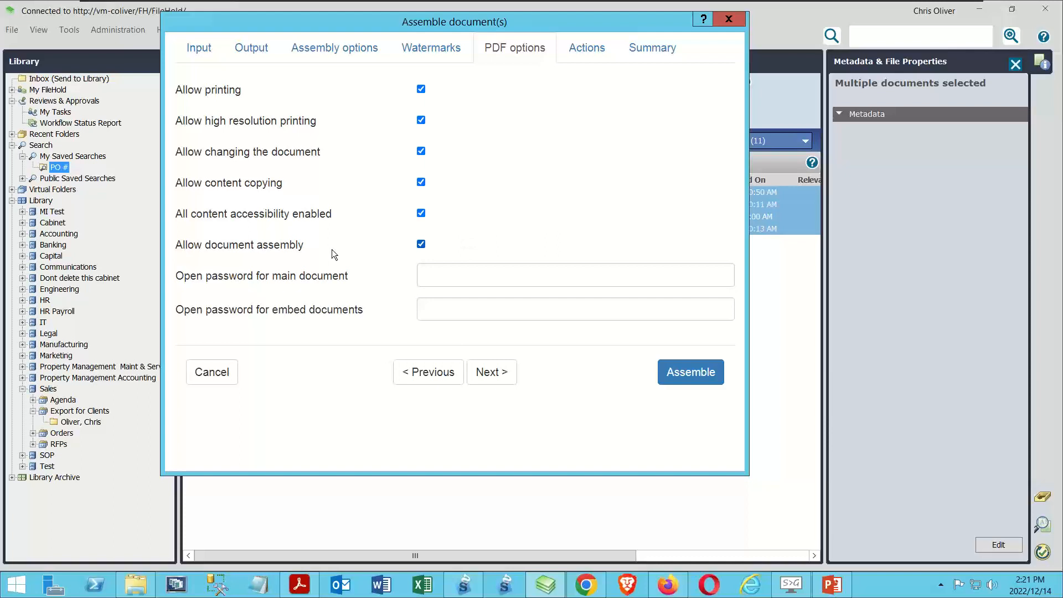
pyautogui.click(420, 245)
pyautogui.click(421, 245)
pyautogui.click(586, 48)
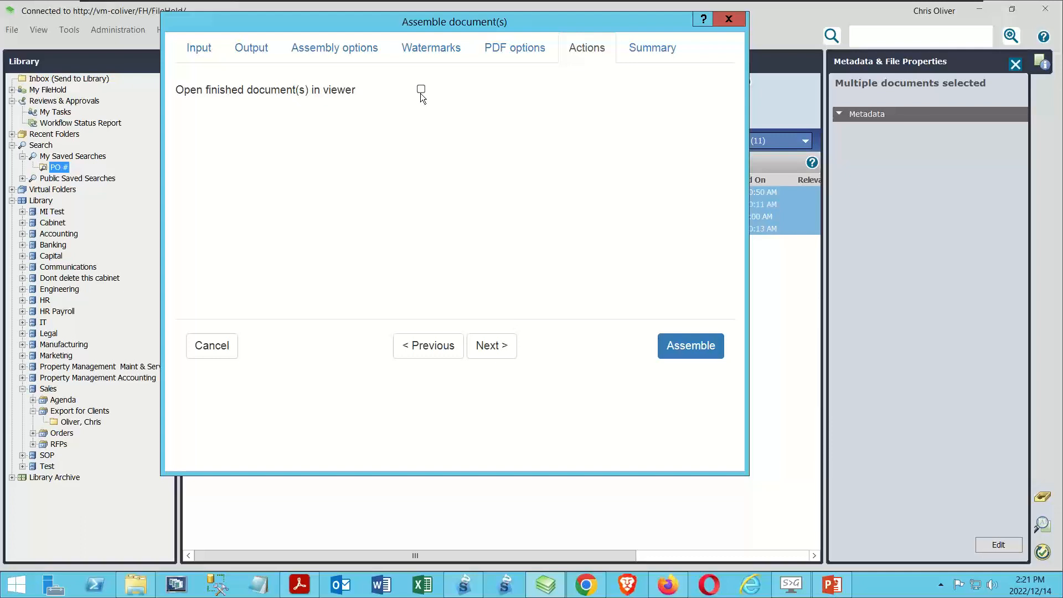
pyautogui.click(658, 51)
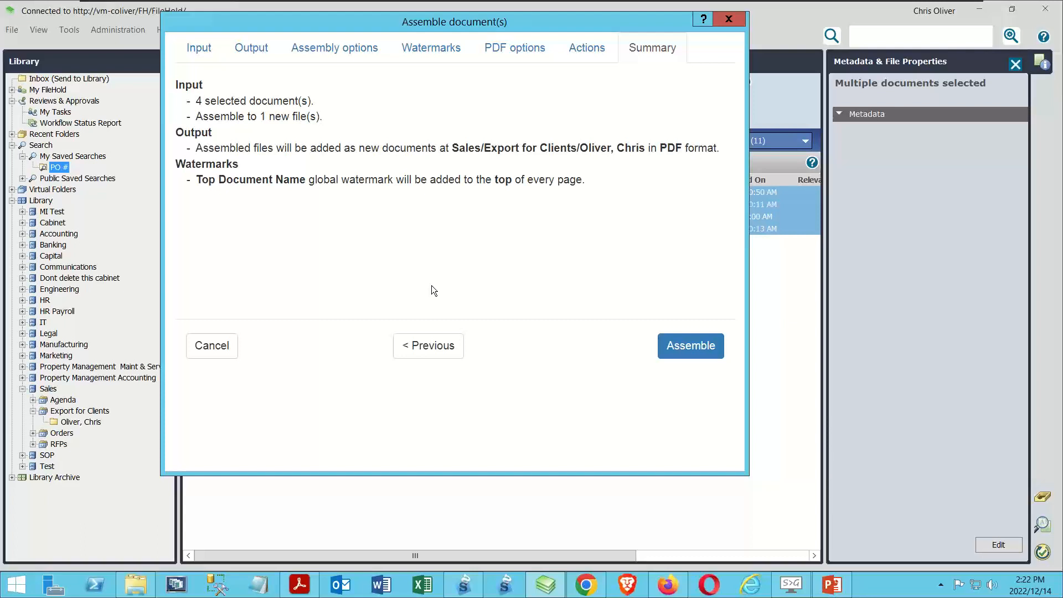
# Step: Name the merged output document Test and run the assembly job, closing its details when done
pyautogui.click(684, 349)
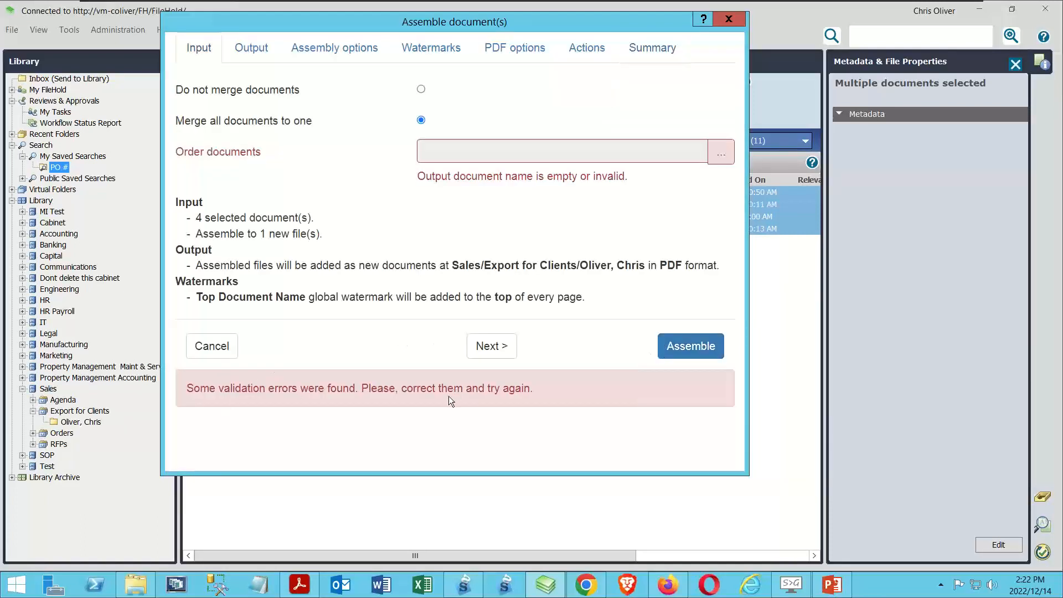
pyautogui.click(721, 158)
pyautogui.write('T')
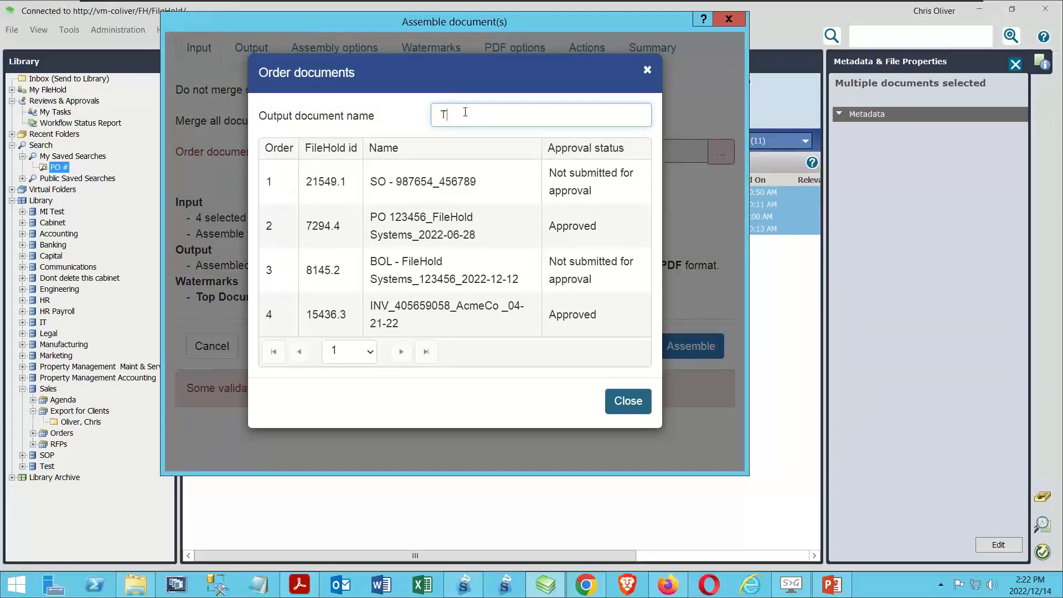
pyautogui.write('est')
pyautogui.click(623, 402)
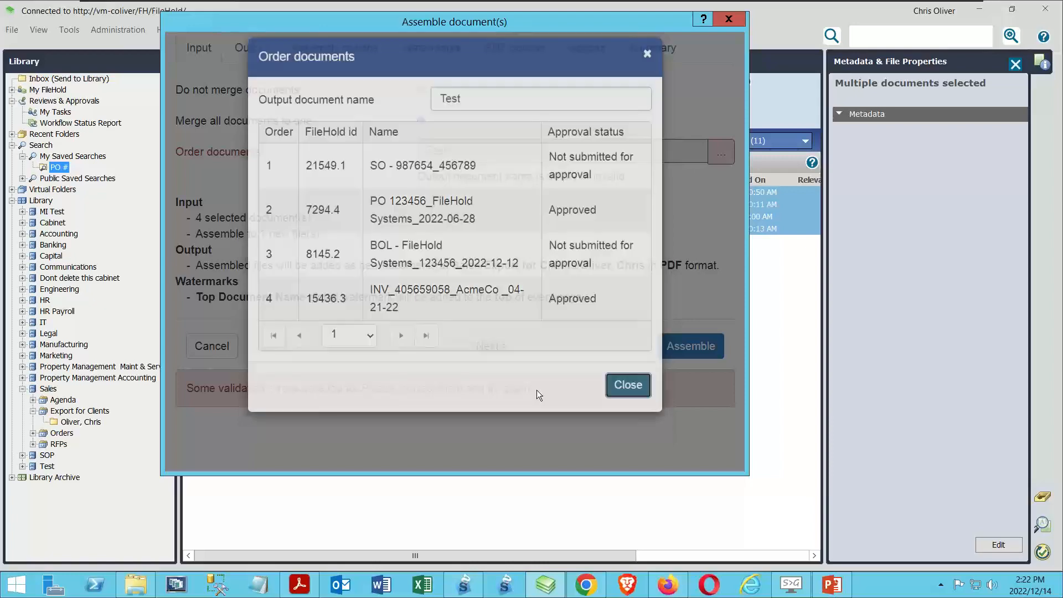
pyautogui.click(685, 354)
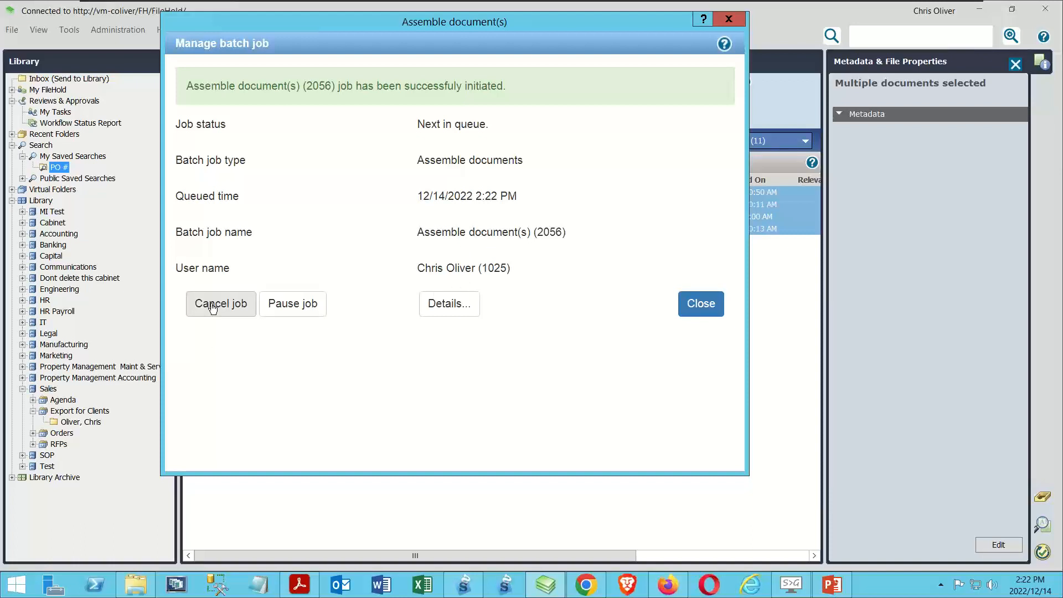
pyautogui.click(449, 305)
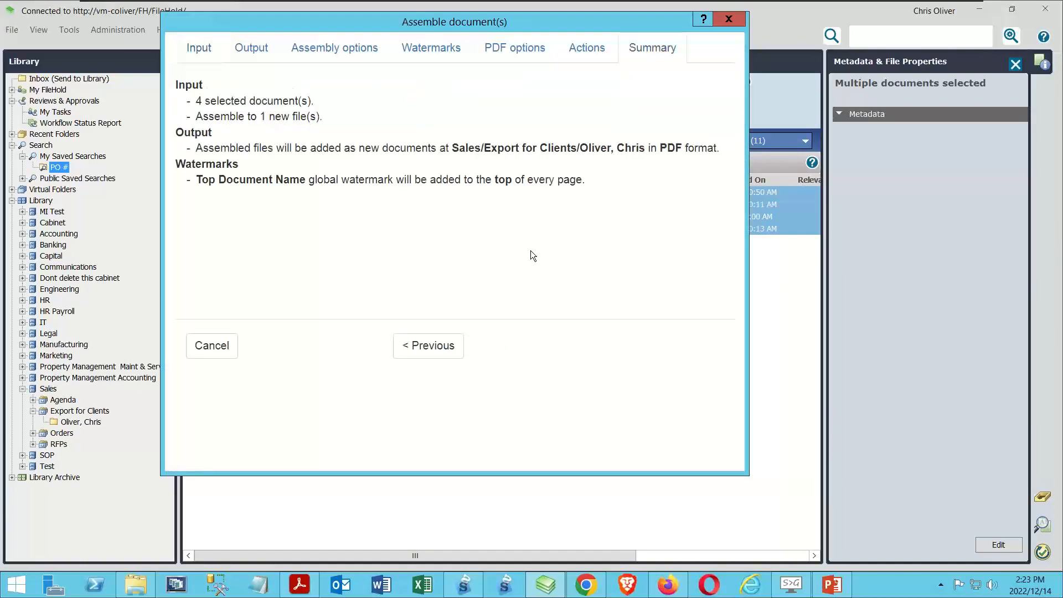
pyautogui.click(729, 19)
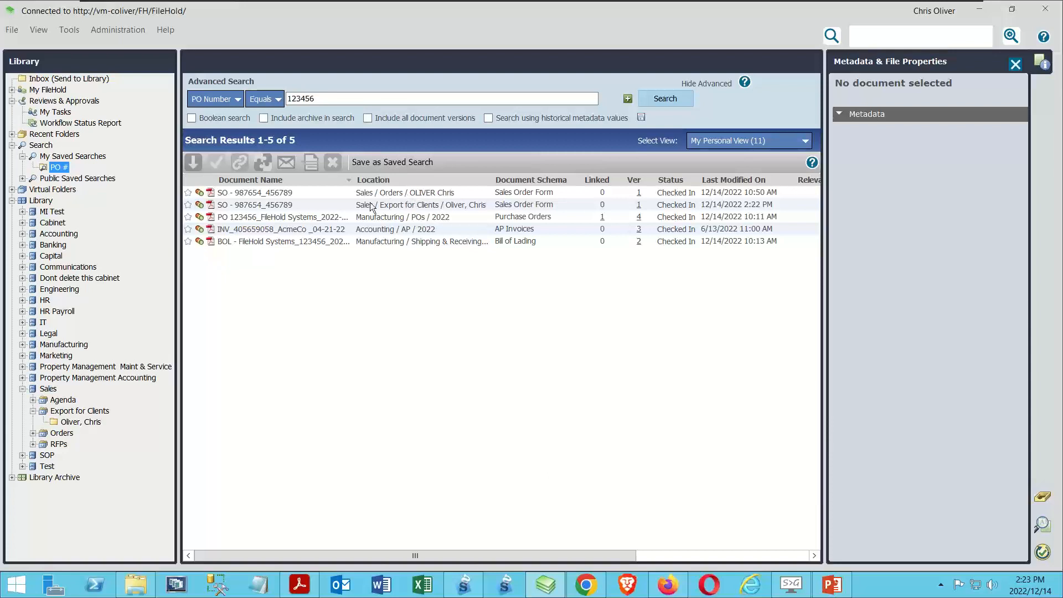
# Step: Examine the metadata of the assembled document in the export folder and check its entry among the batch jobs
pyautogui.click(247, 206)
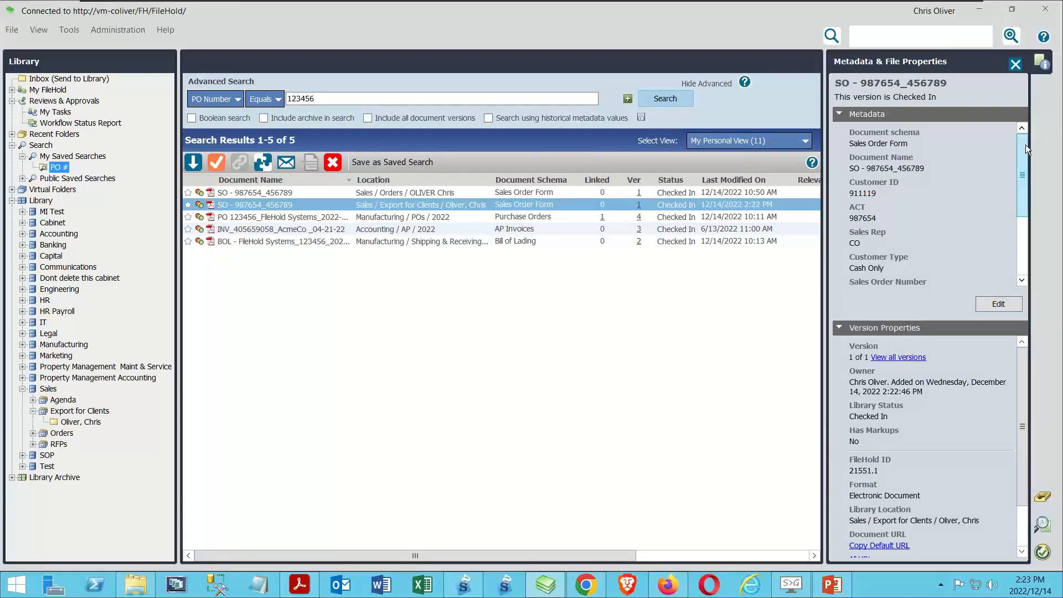
pyautogui.scroll(-3, 1015, 251)
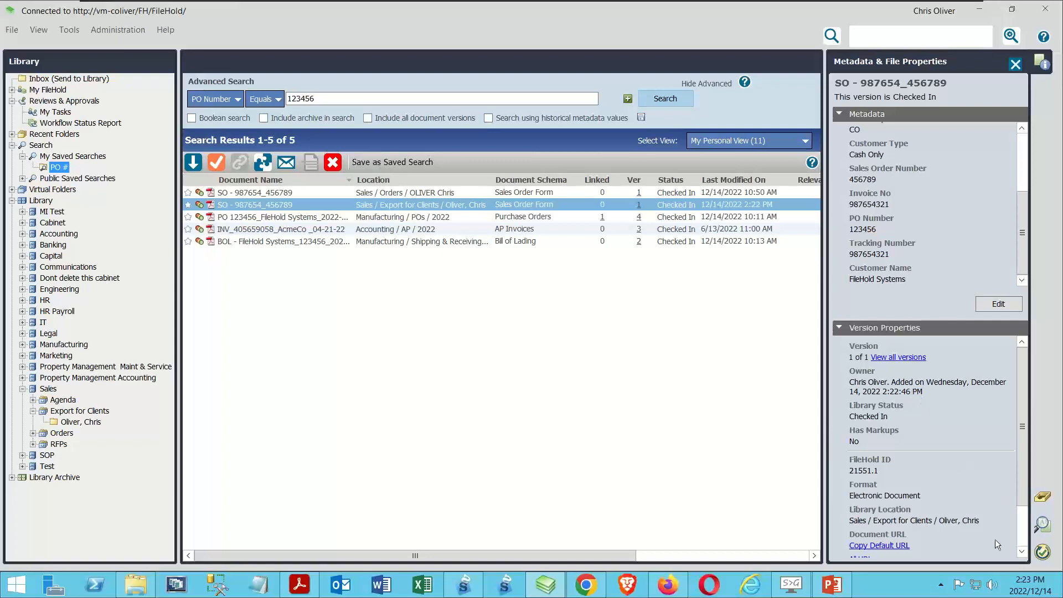
pyautogui.click(1043, 554)
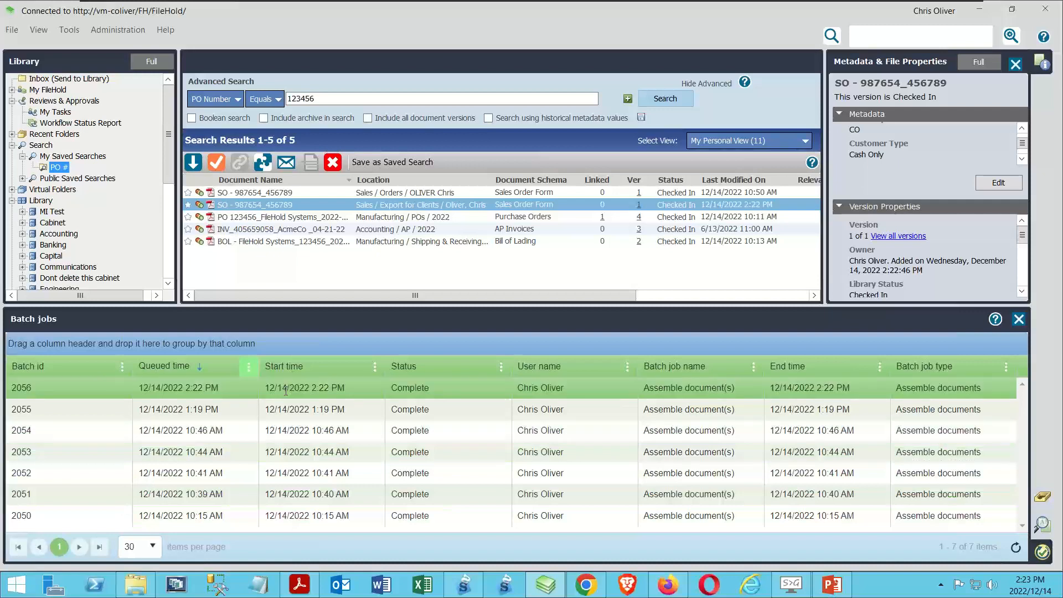
pyautogui.click(1019, 320)
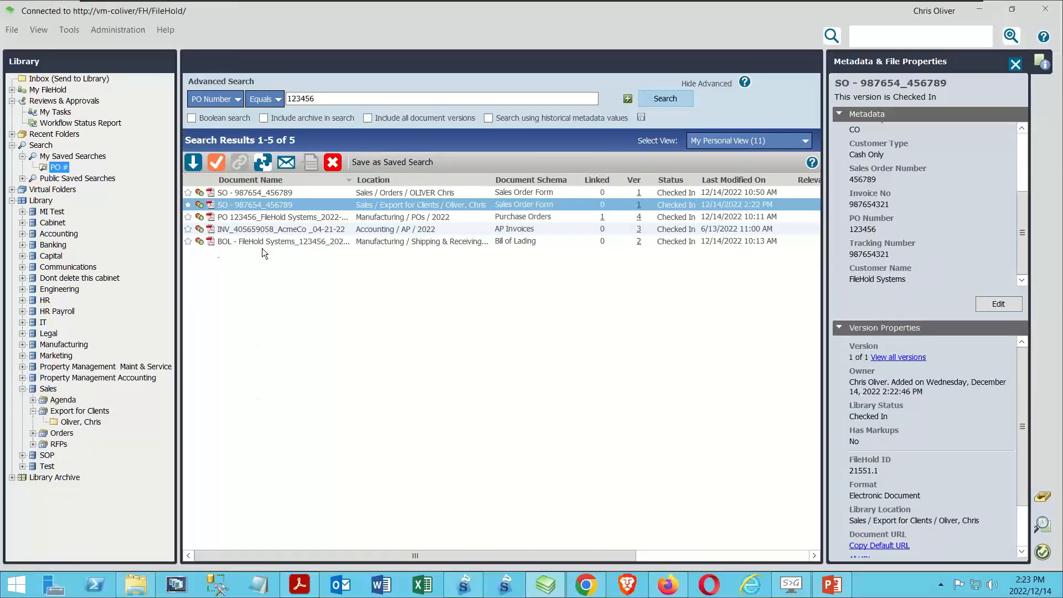
pyautogui.rightClick(272, 209)
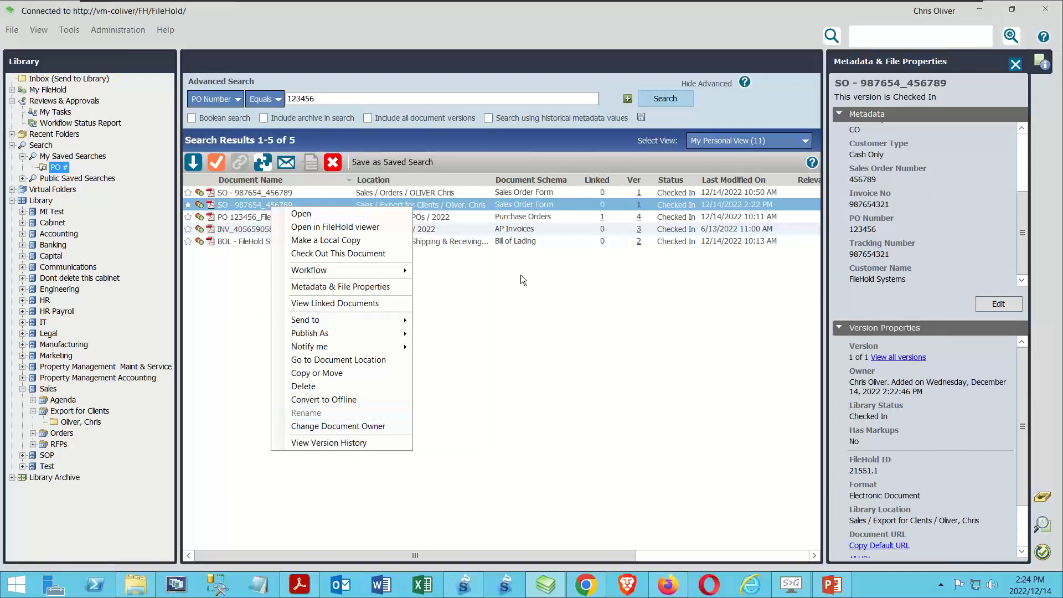
pyautogui.click(567, 316)
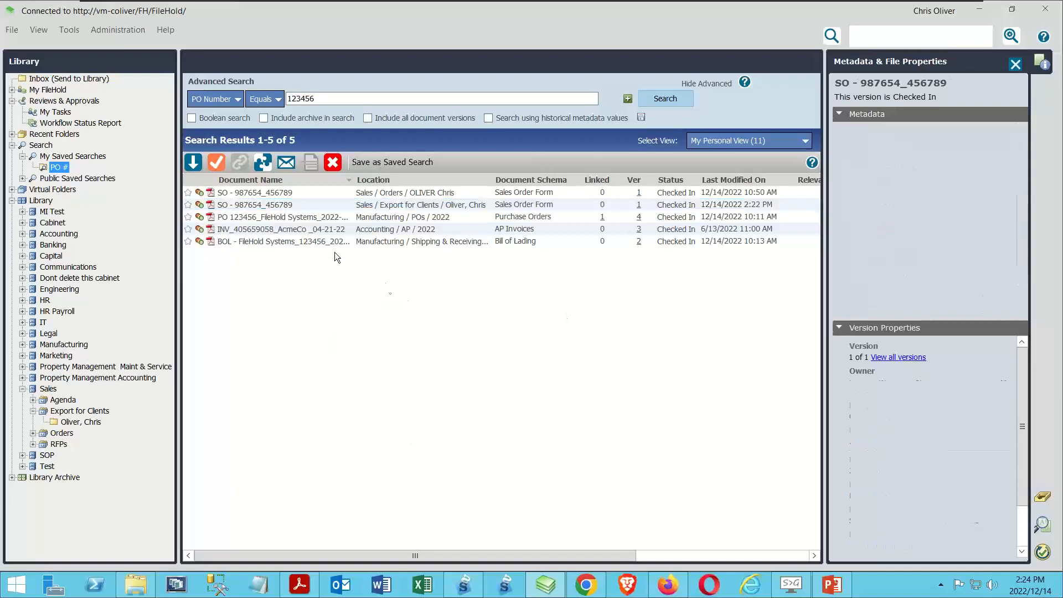
pyautogui.click(283, 206)
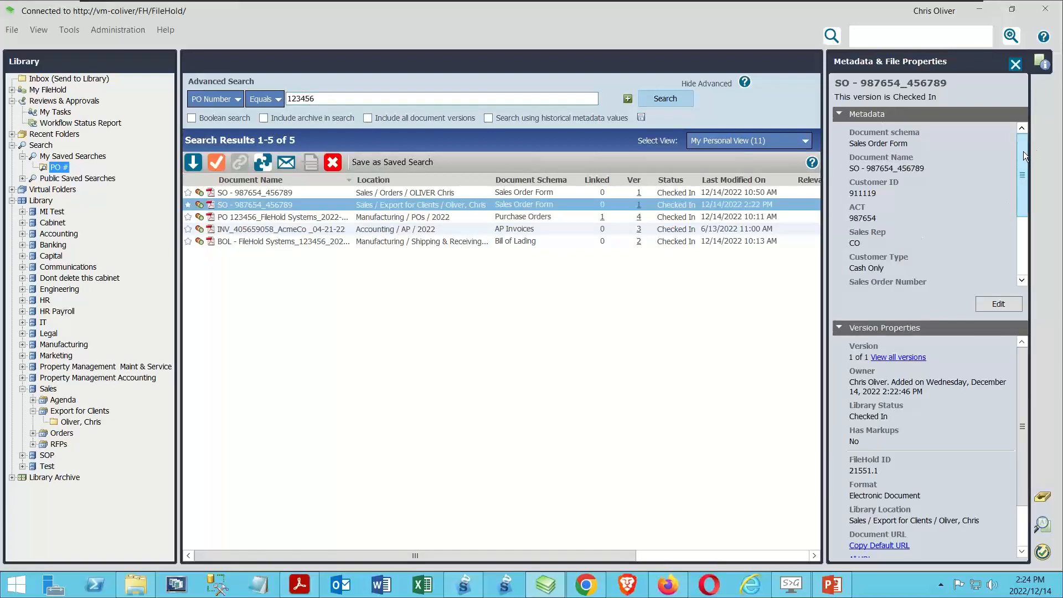
pyautogui.moveTo(1024, 156); pyautogui.dragTo(1024, 211)
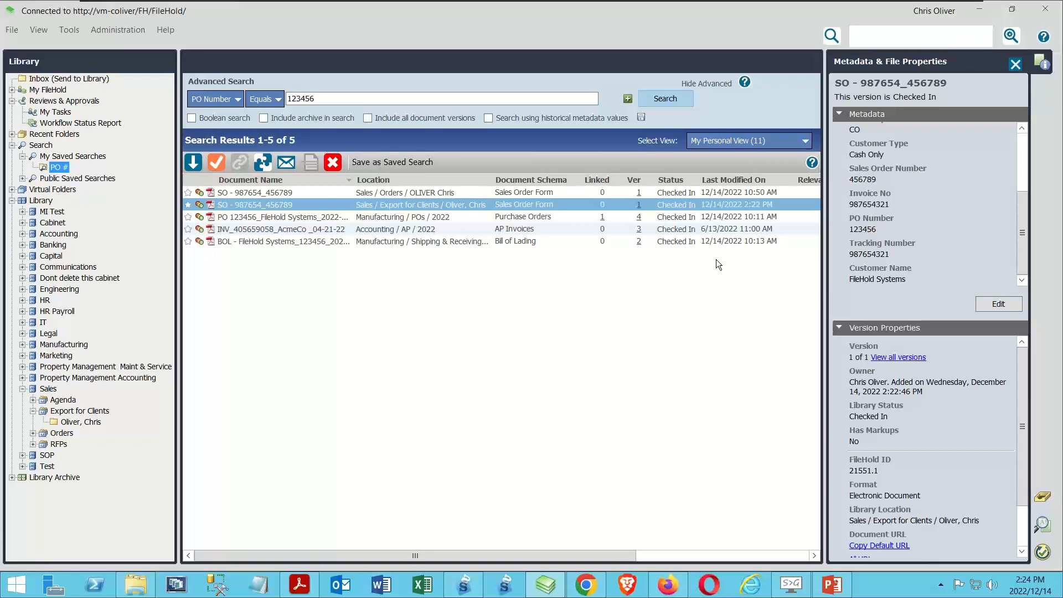
# Step: Change the schema of the assembled document in the client's Sales/Export for Clients folder to Sales Package and save it
pyautogui.click(83, 422)
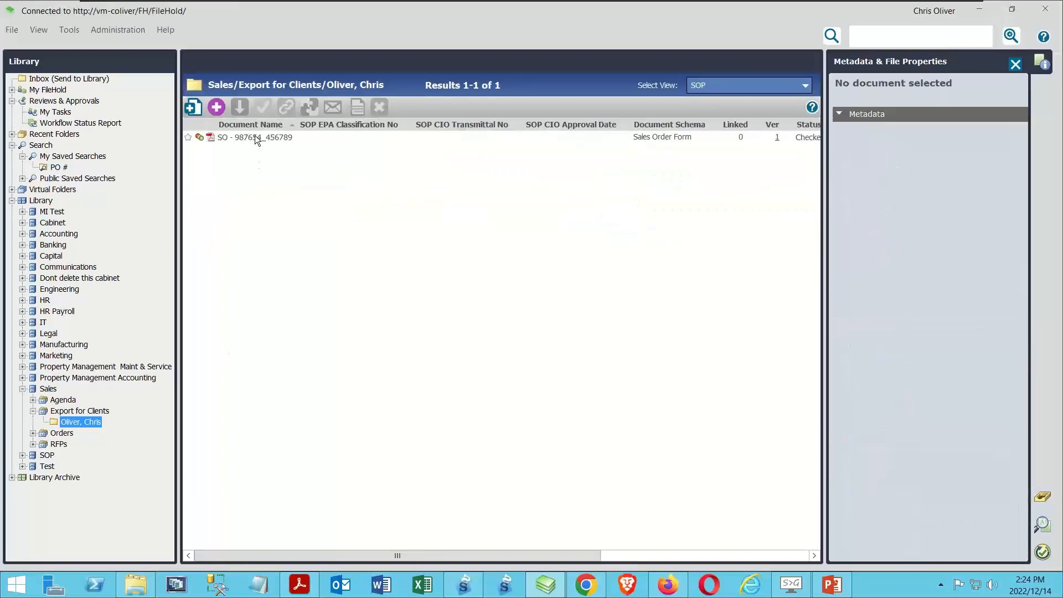
pyautogui.click(254, 136)
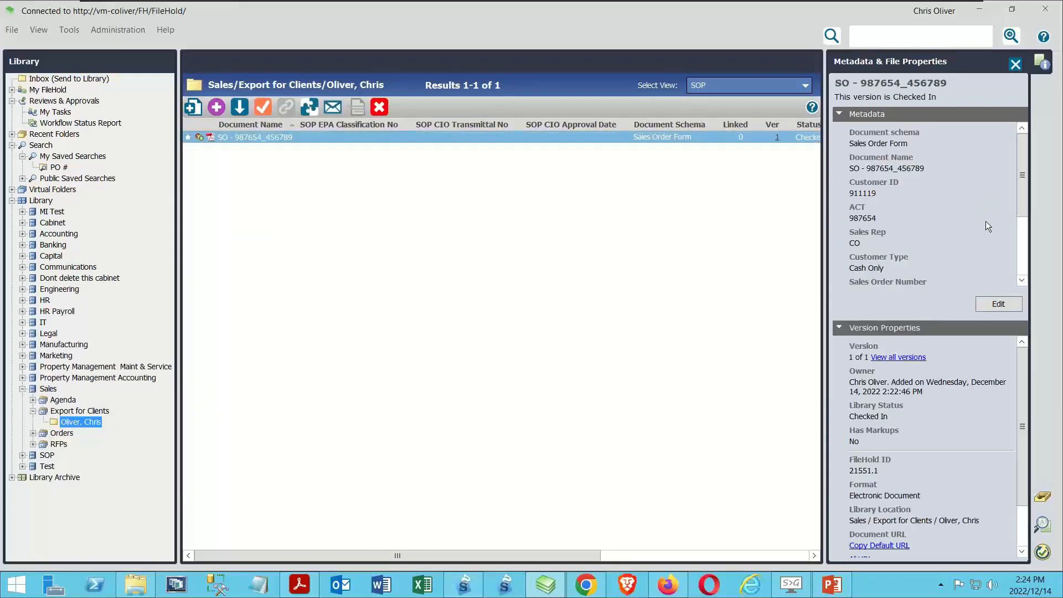
pyautogui.click(1001, 304)
pyautogui.click(1006, 146)
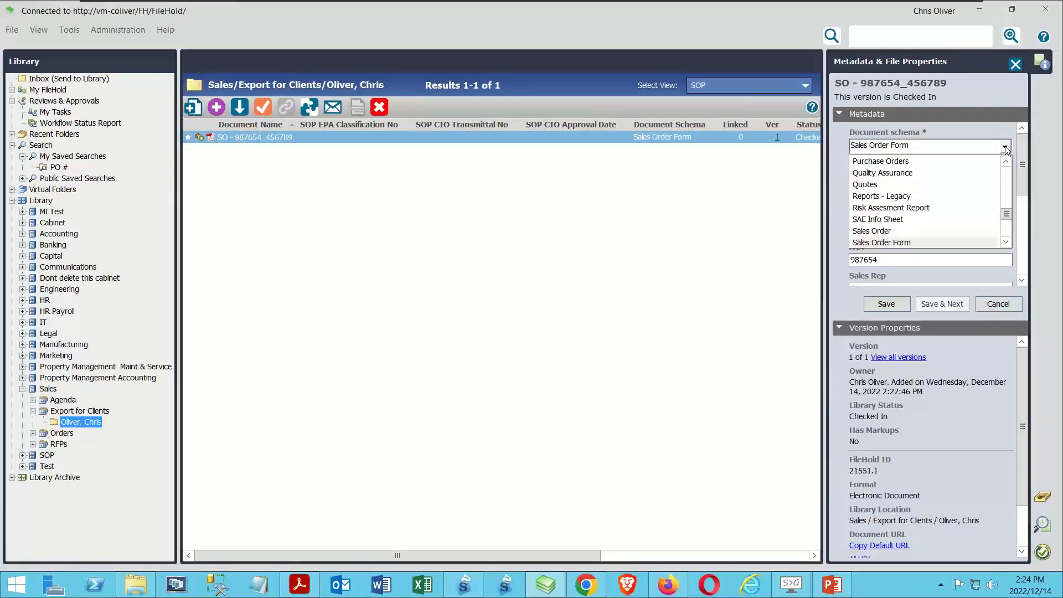
pyautogui.click(1007, 242)
pyautogui.click(1007, 242)
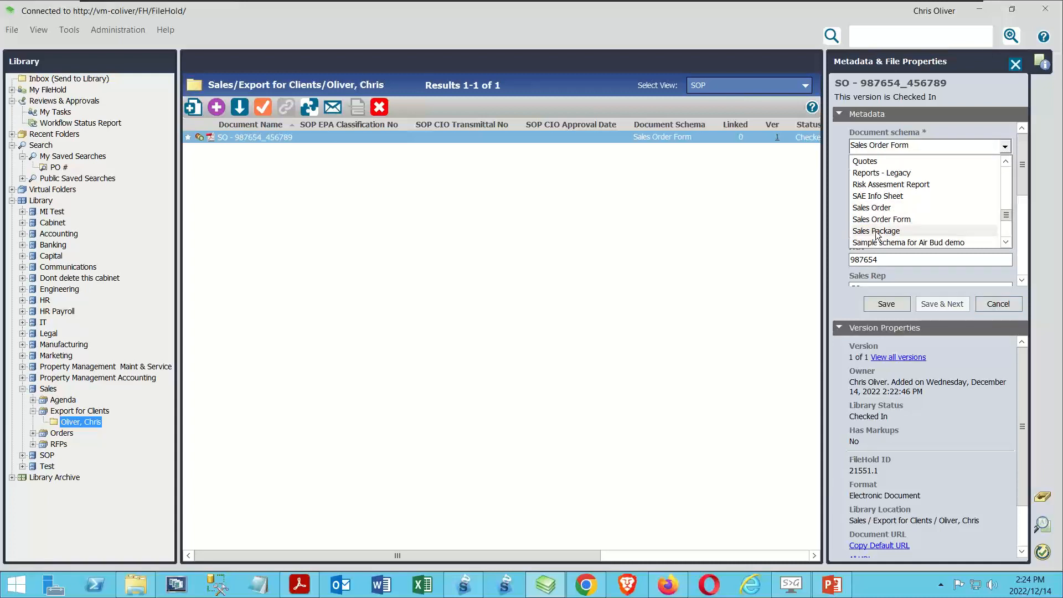
pyautogui.click(895, 231)
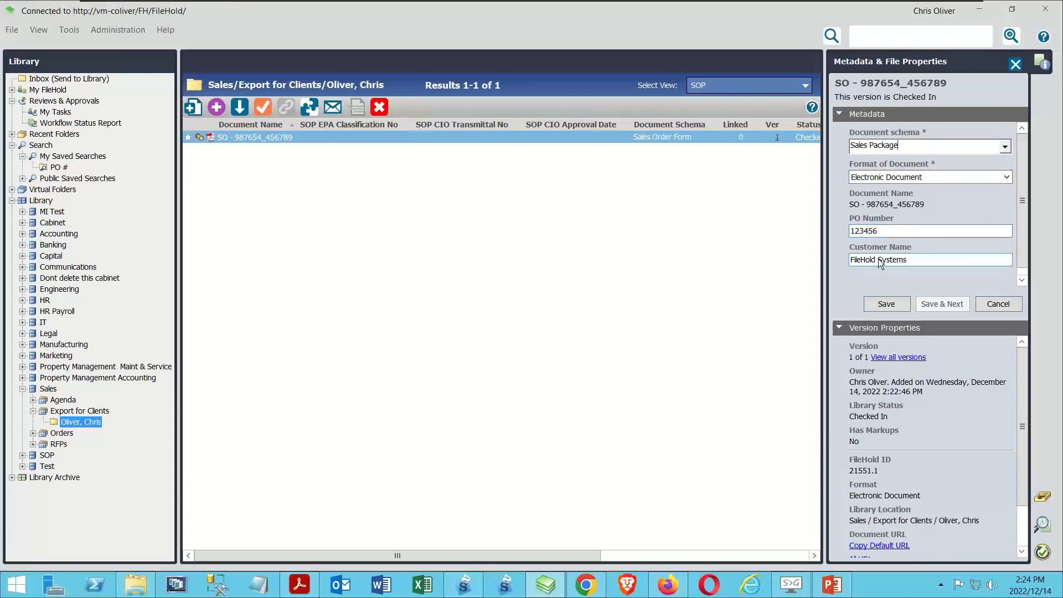
pyautogui.click(872, 302)
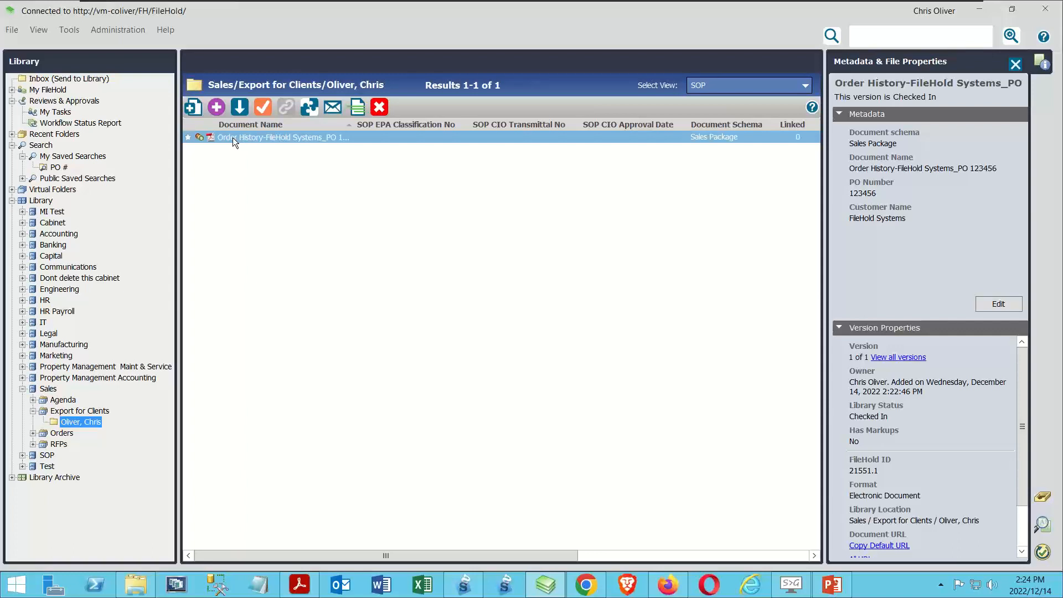
# Step: Review the Courier external review settings and recipients for the assembled order history document, closing the transmission without sending
pyautogui.rightClick(252, 136)
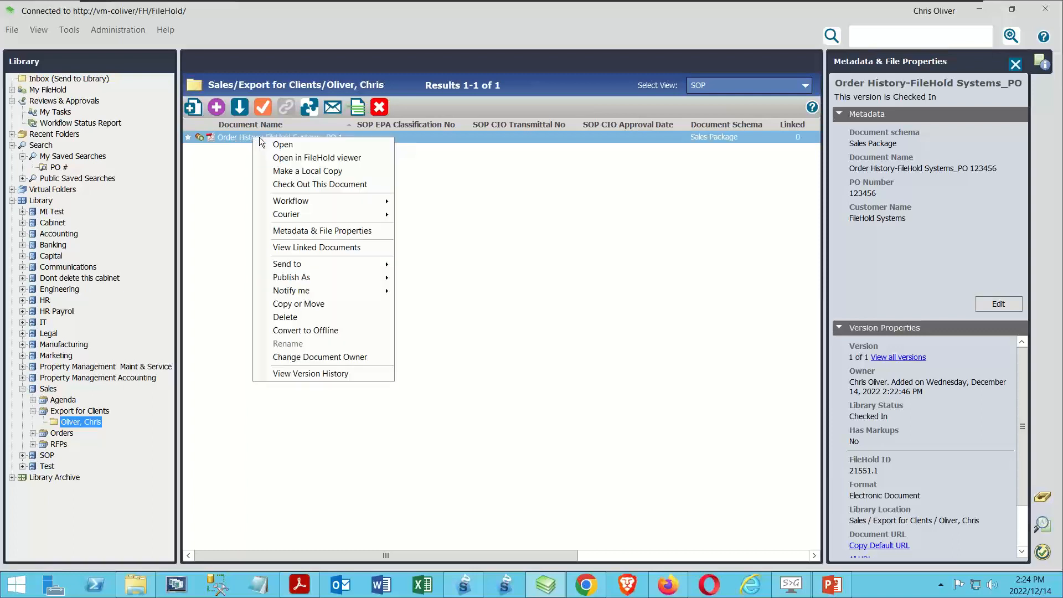
pyautogui.moveTo(307, 216)
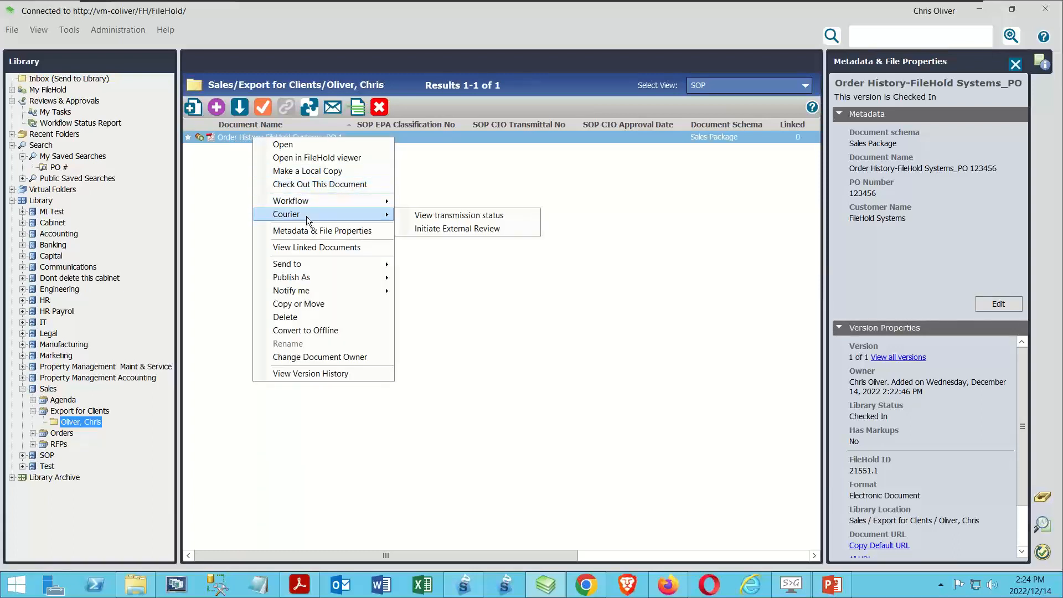
pyautogui.click(473, 230)
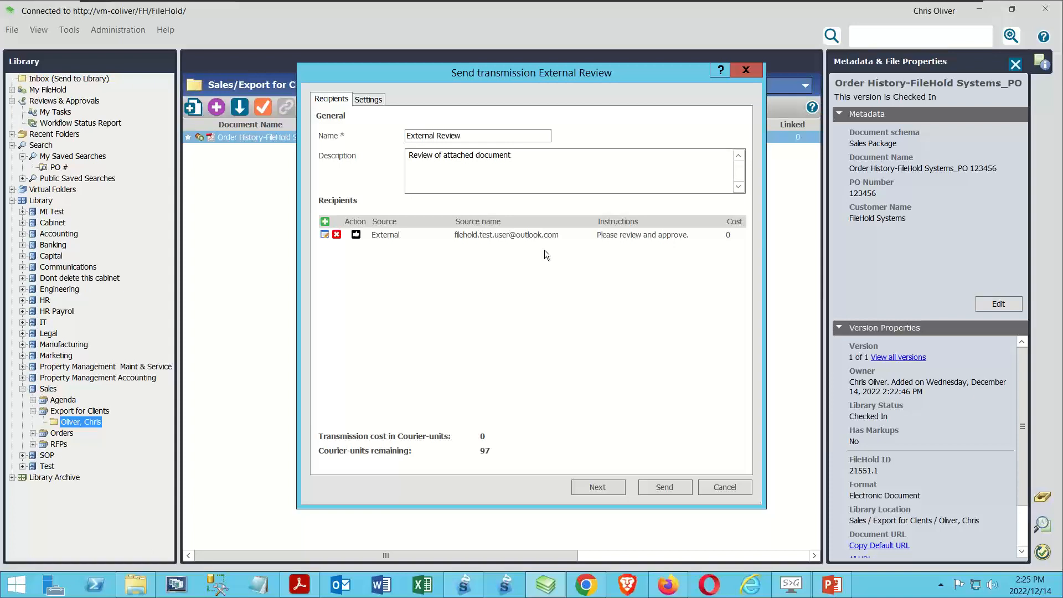
pyautogui.click(720, 489)
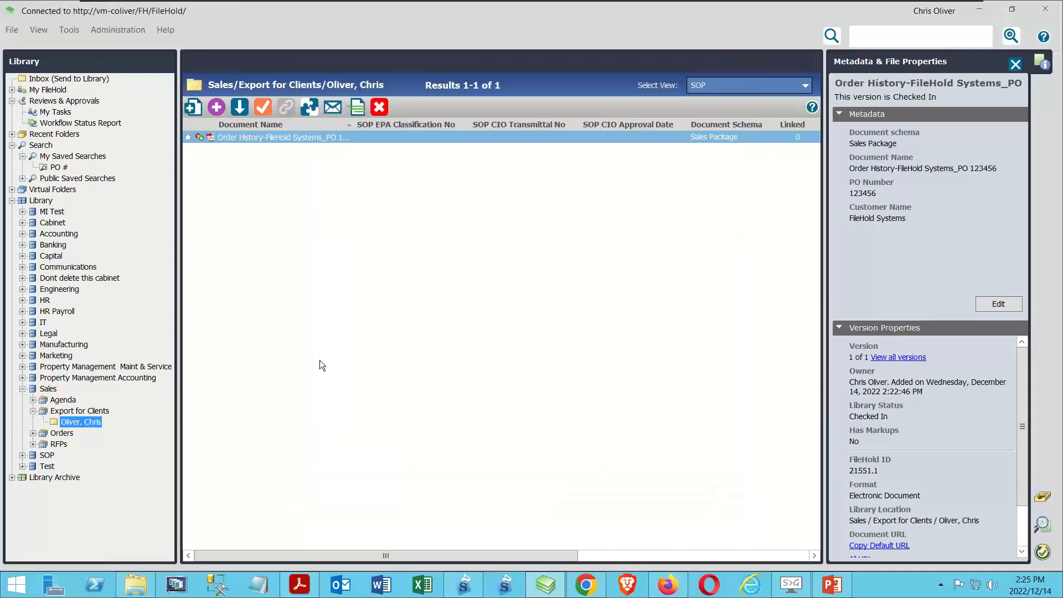
# Step: Open the assembled order history document in the FileHold viewer and undock it into its own window
pyautogui.rightClick(236, 137)
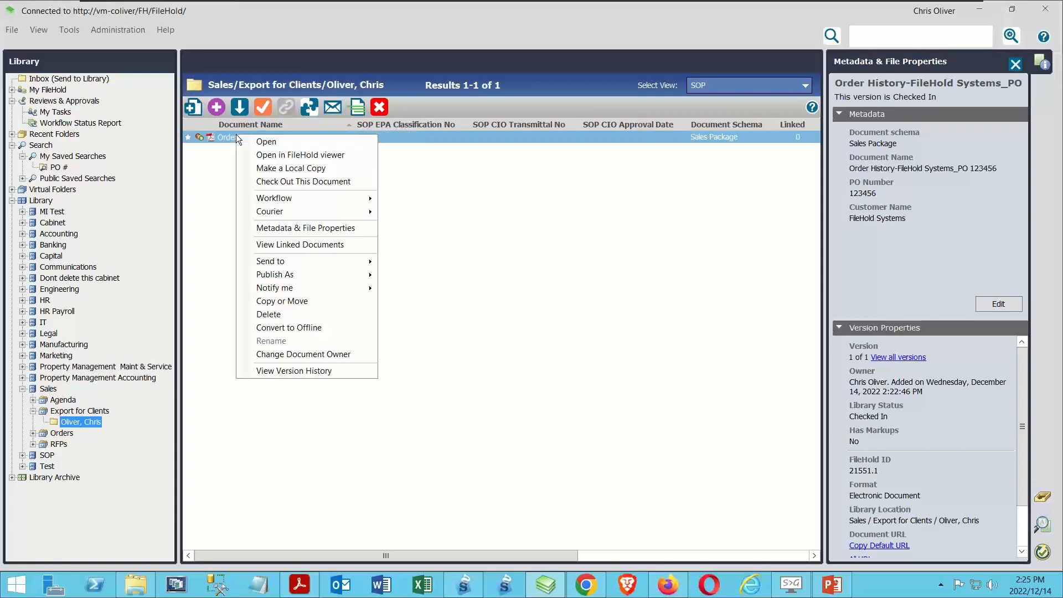
pyautogui.click(290, 155)
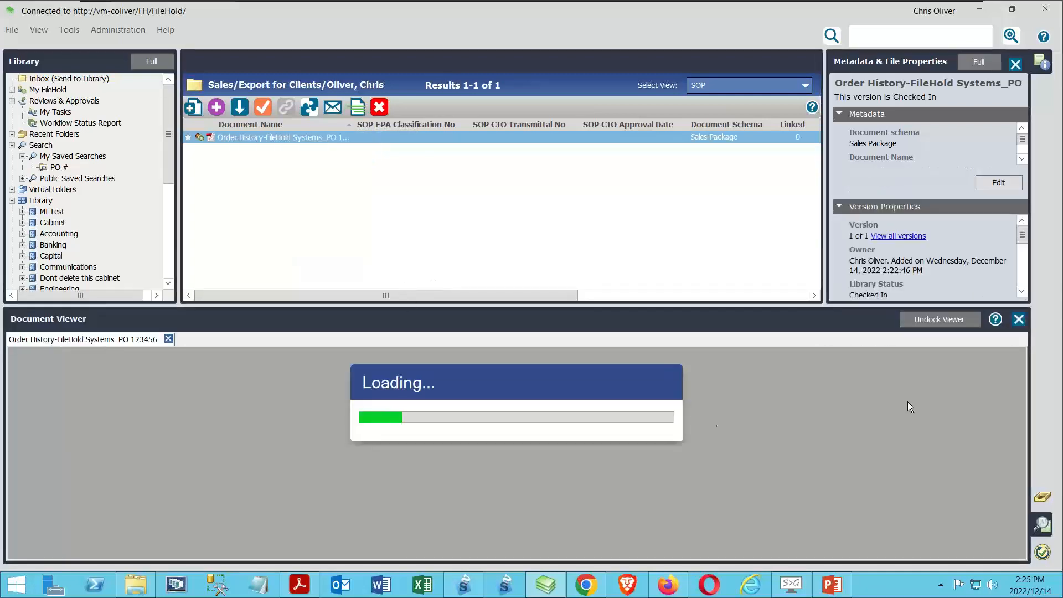
pyautogui.click(939, 320)
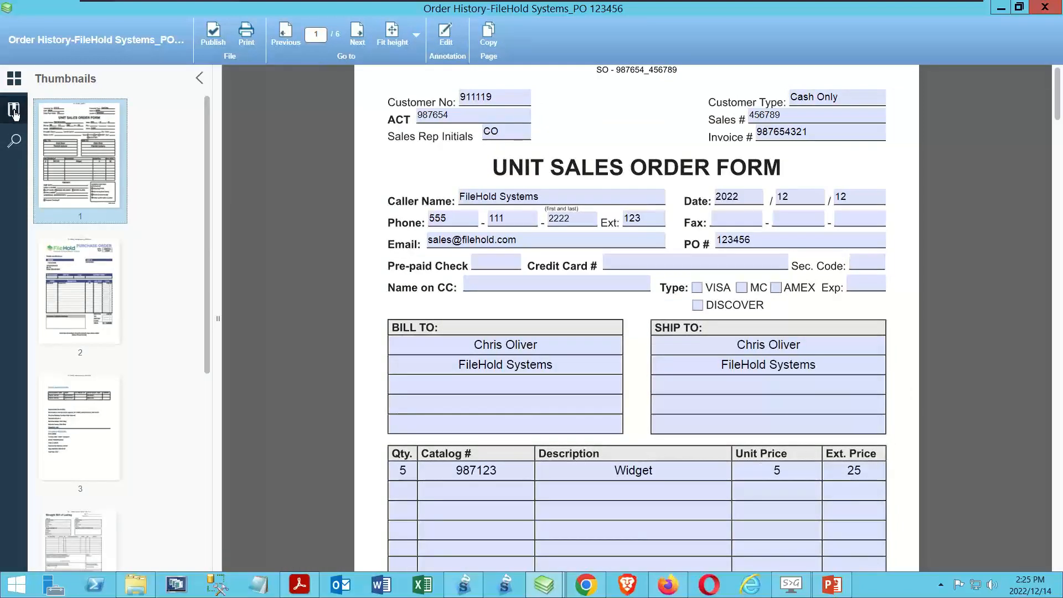
# Step: Examine the pages of the assembled PDF through the thumbnails, checking the document name watermark above each source document
pyautogui.click(70, 271)
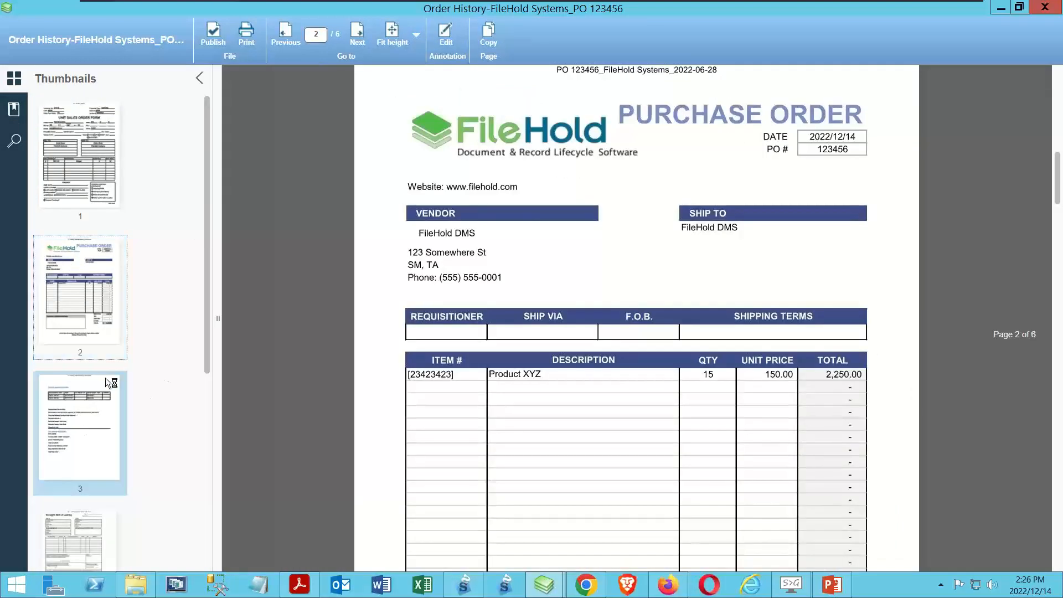
pyautogui.click(79, 178)
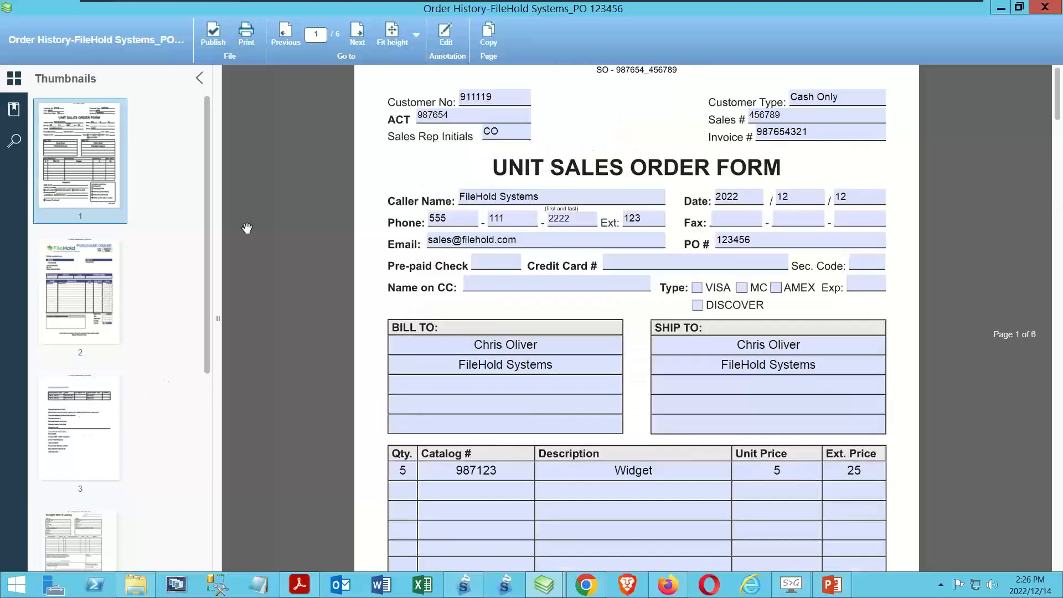
pyautogui.click(88, 284)
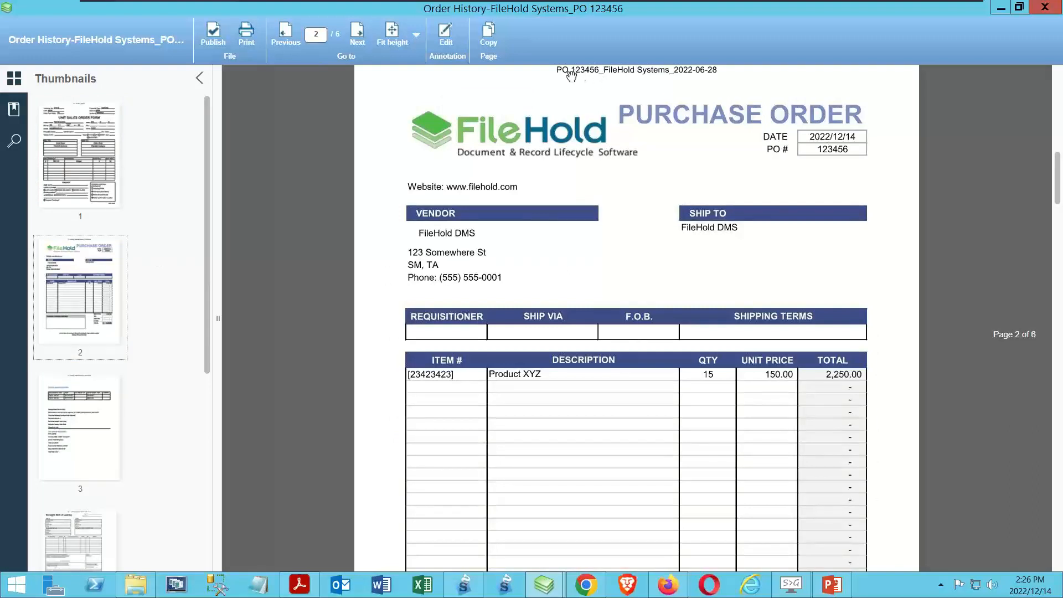
pyautogui.click(78, 414)
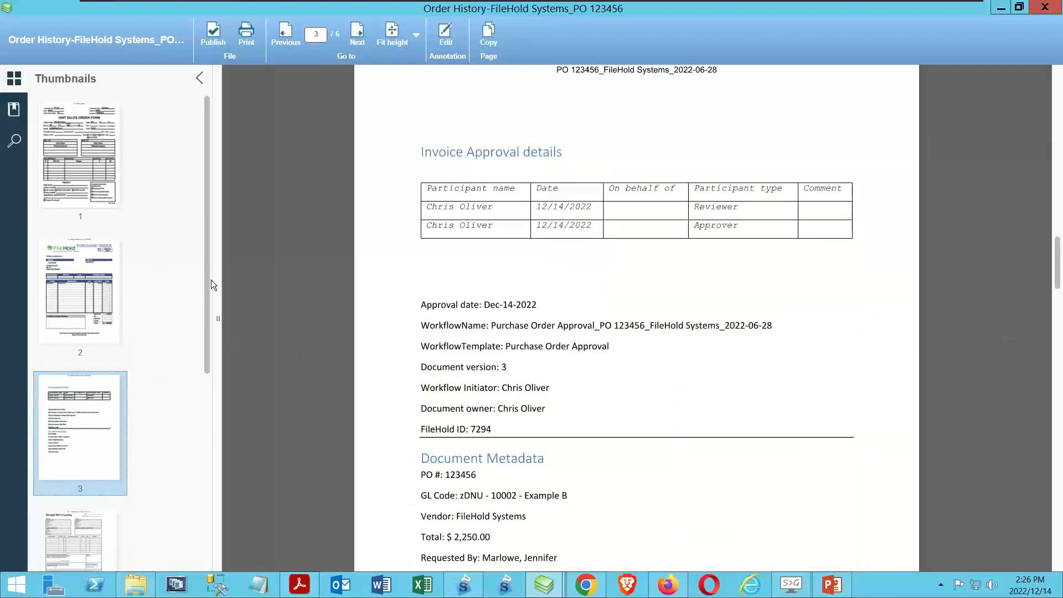
pyautogui.moveTo(205, 275); pyautogui.dragTo(178, 424)
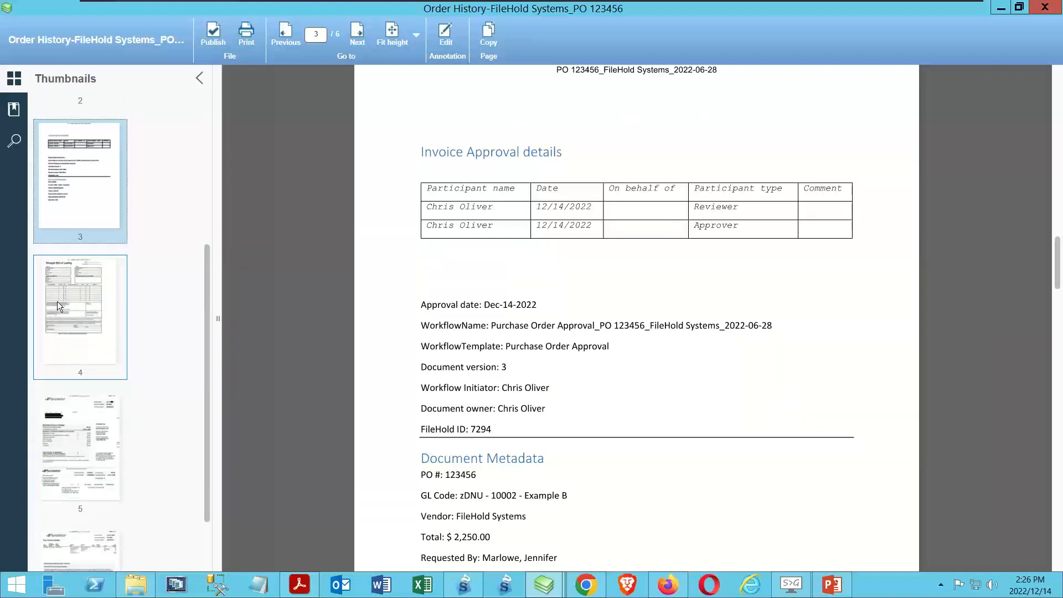
pyautogui.click(80, 305)
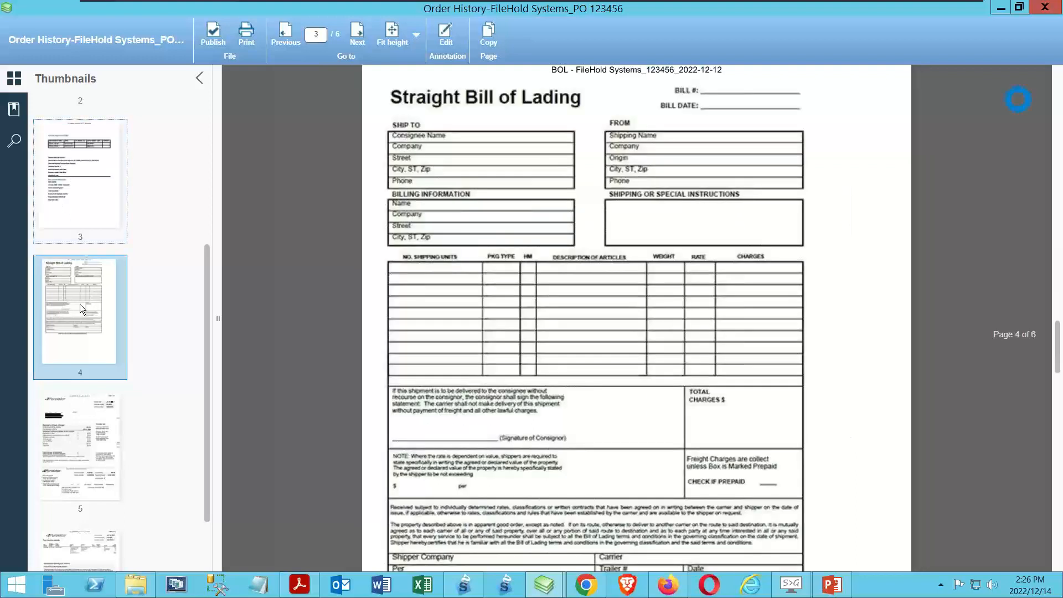
pyautogui.click(83, 434)
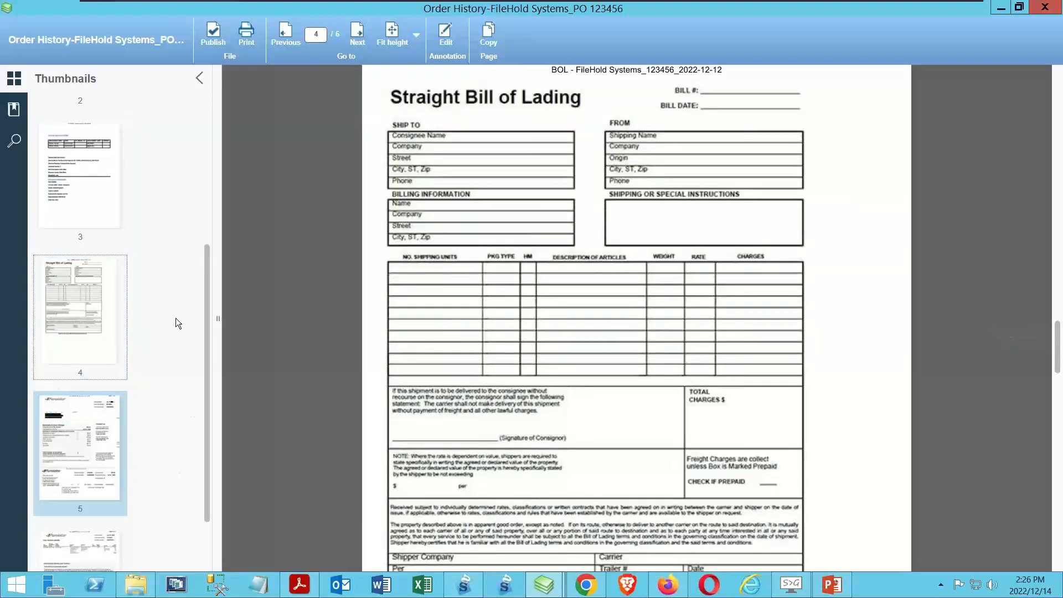
pyautogui.scroll(-2, 195, 432)
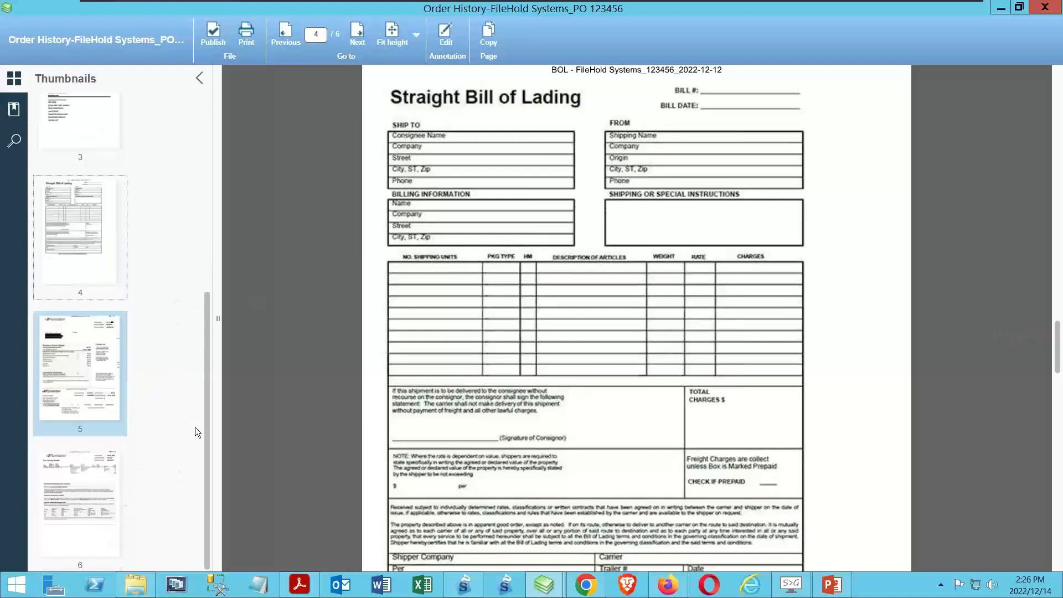
pyautogui.scroll(8, 194, 430)
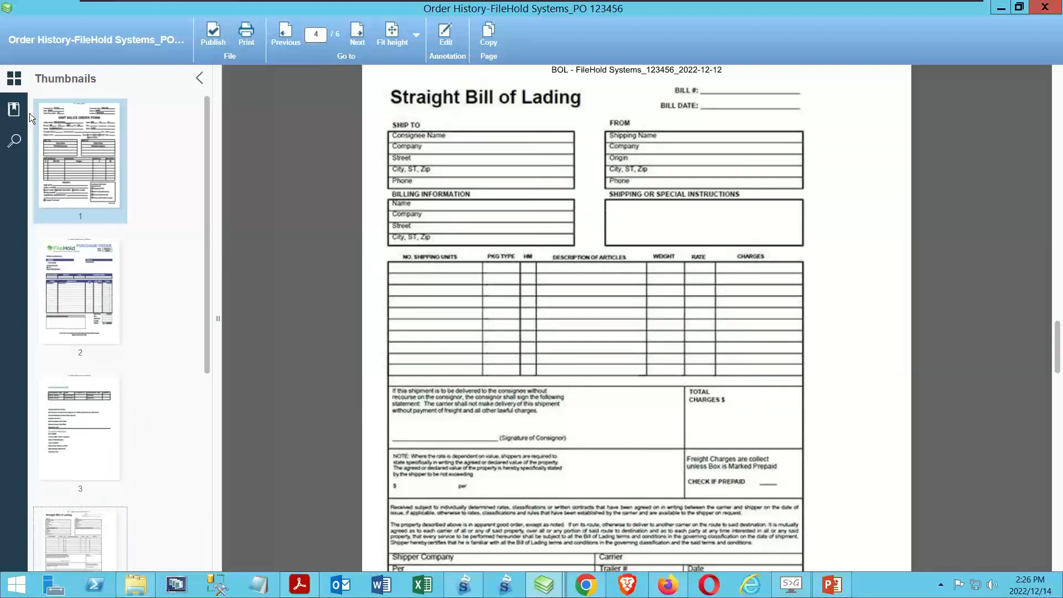
# Step: Go to the AcmeCo invoice through the bookmarks under Documents and select text in its Summary of your charges section
pyautogui.click(14, 111)
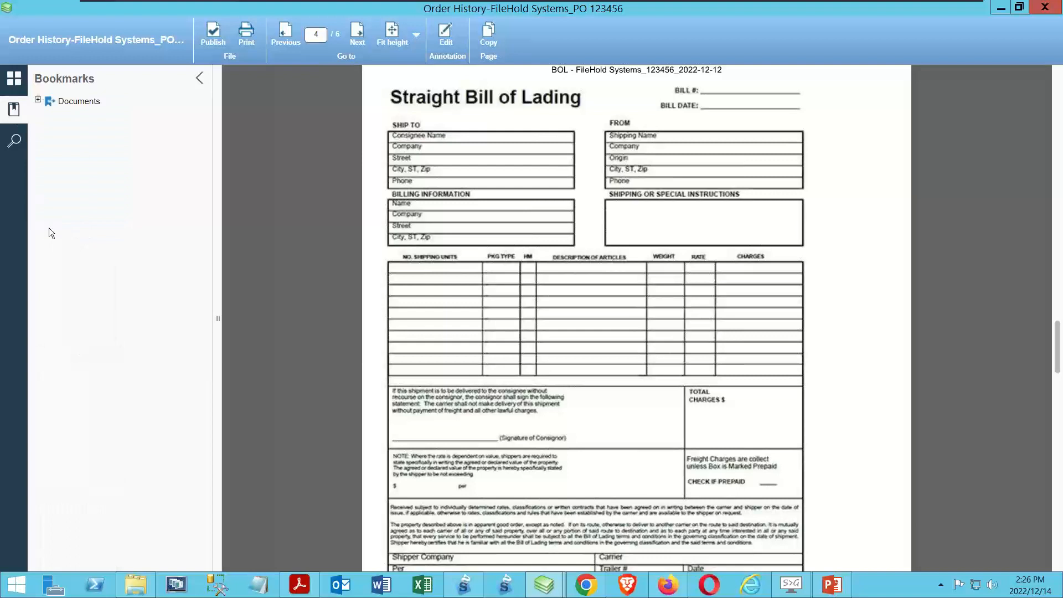
pyautogui.click(38, 100)
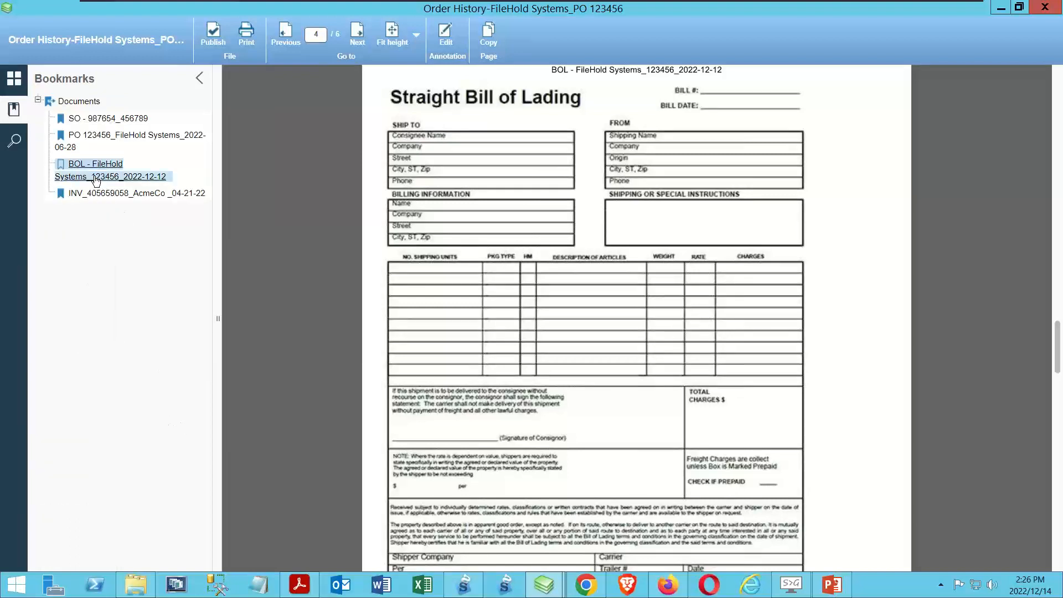
pyautogui.click(66, 198)
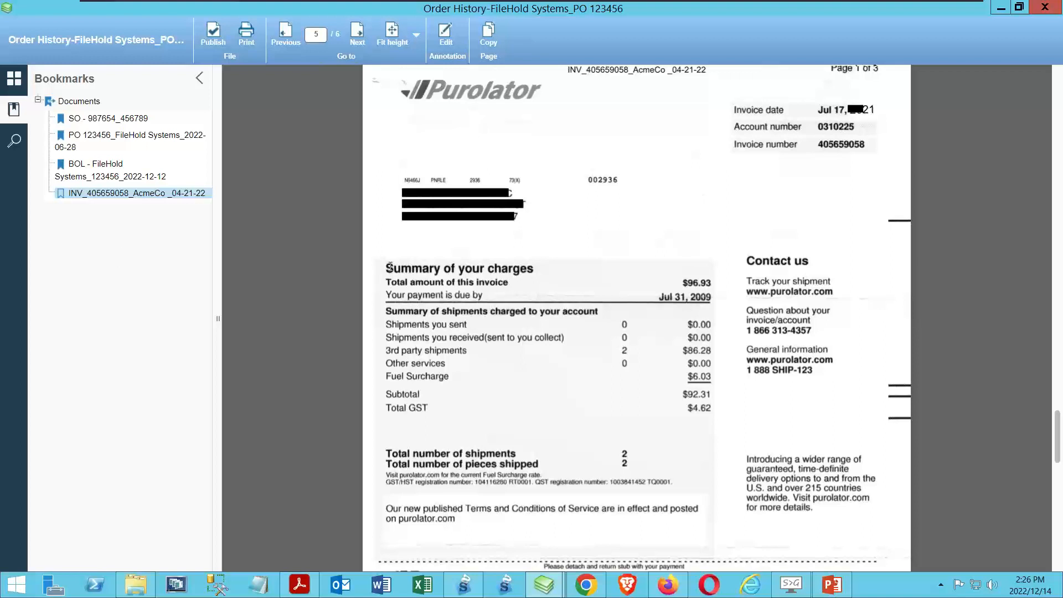
pyautogui.moveTo(389, 266); pyautogui.dragTo(530, 421)
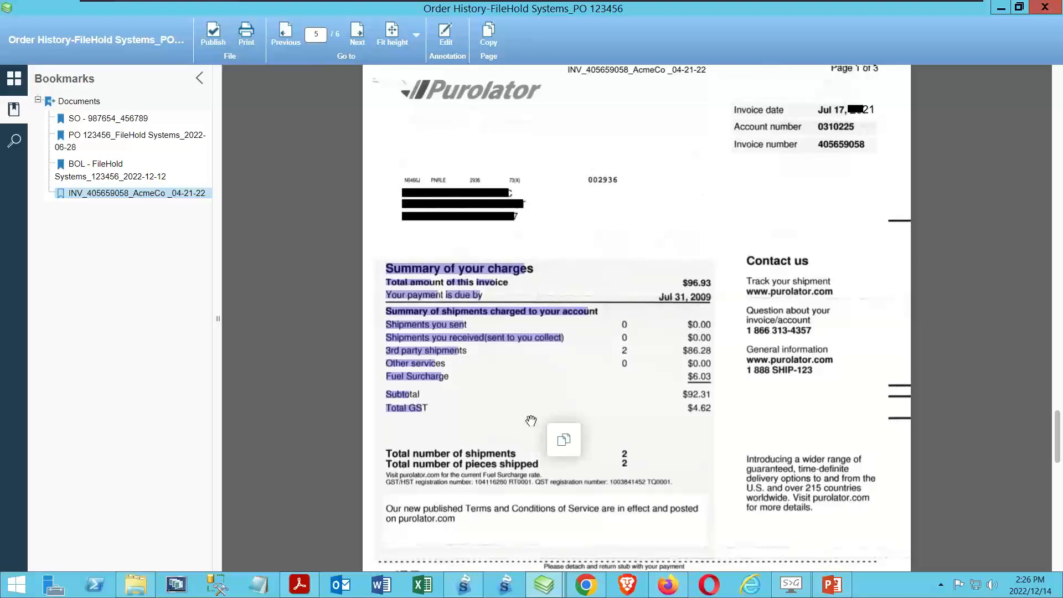
pyautogui.click(84, 103)
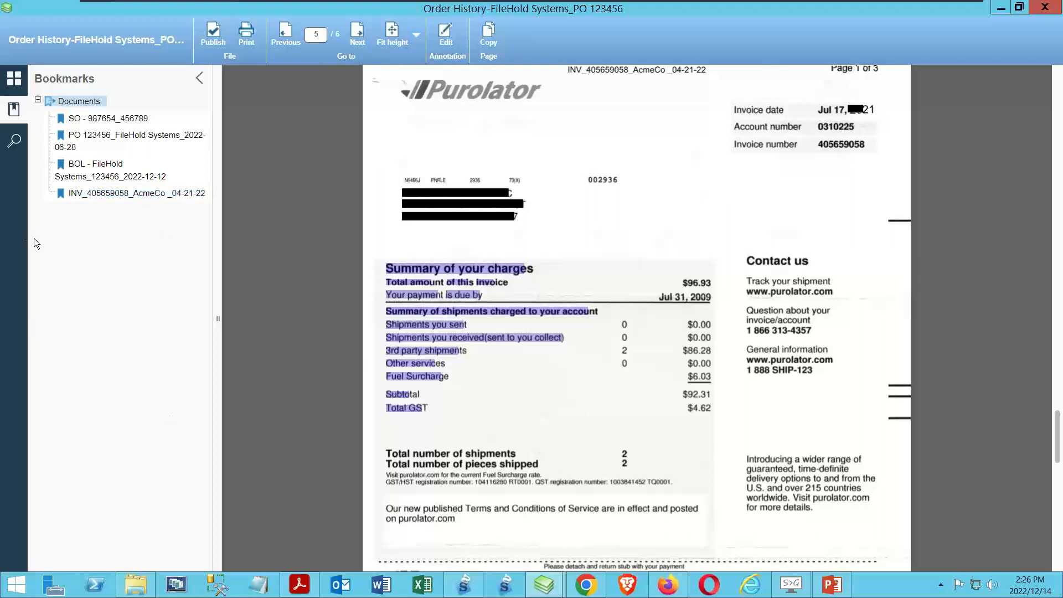